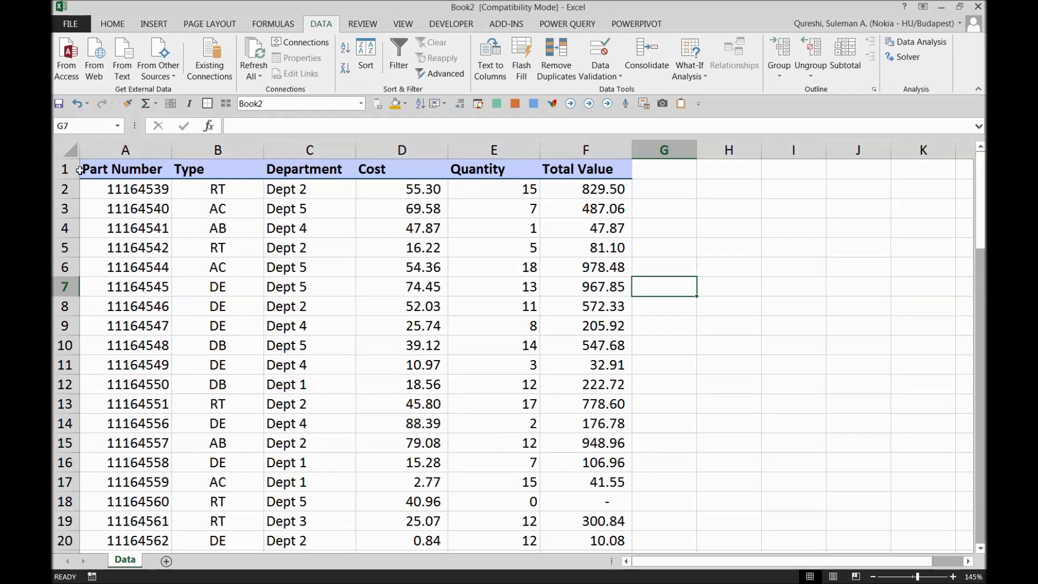
# Step: Insert a blank row 1 above the parts table header
pyautogui.click(80, 171)
pyautogui.click(151, 191)
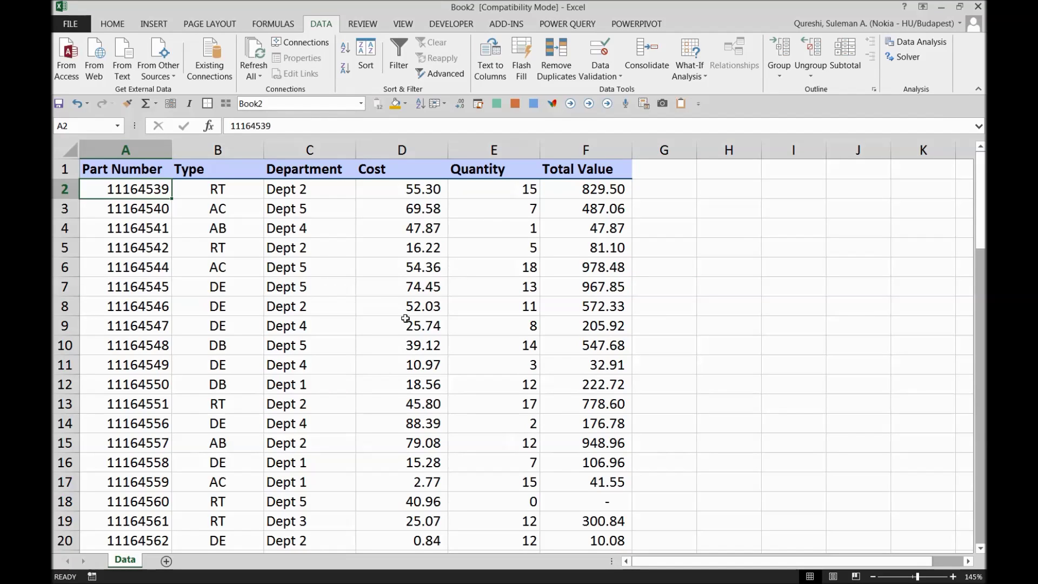
pyautogui.scroll(-3, 365, 284)
pyautogui.scroll(3, 378, 297)
pyautogui.click(74, 172)
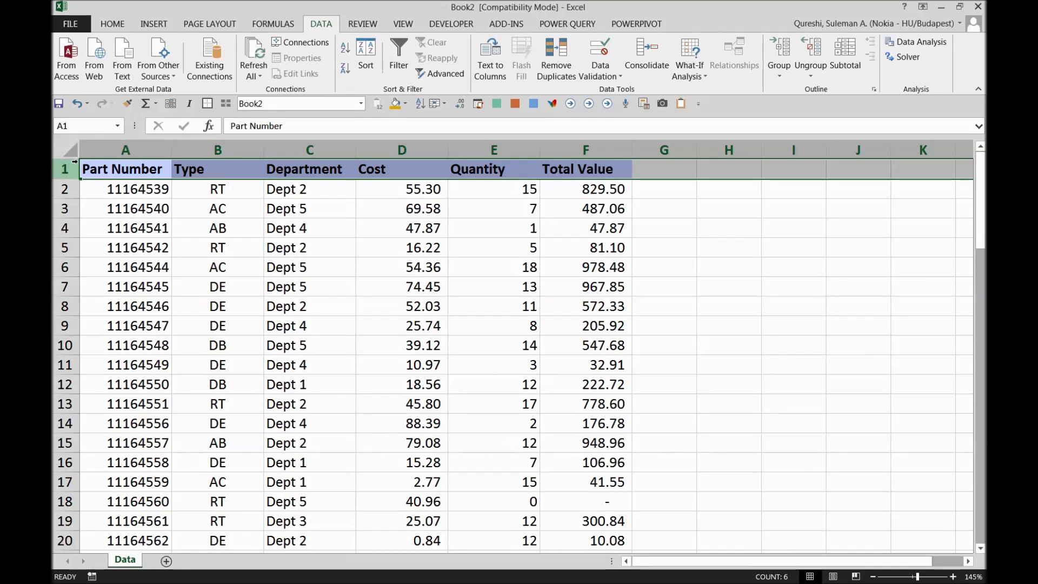
pyautogui.hotkey('ctrl', 'shift', '=')
pyautogui.click(254, 248)
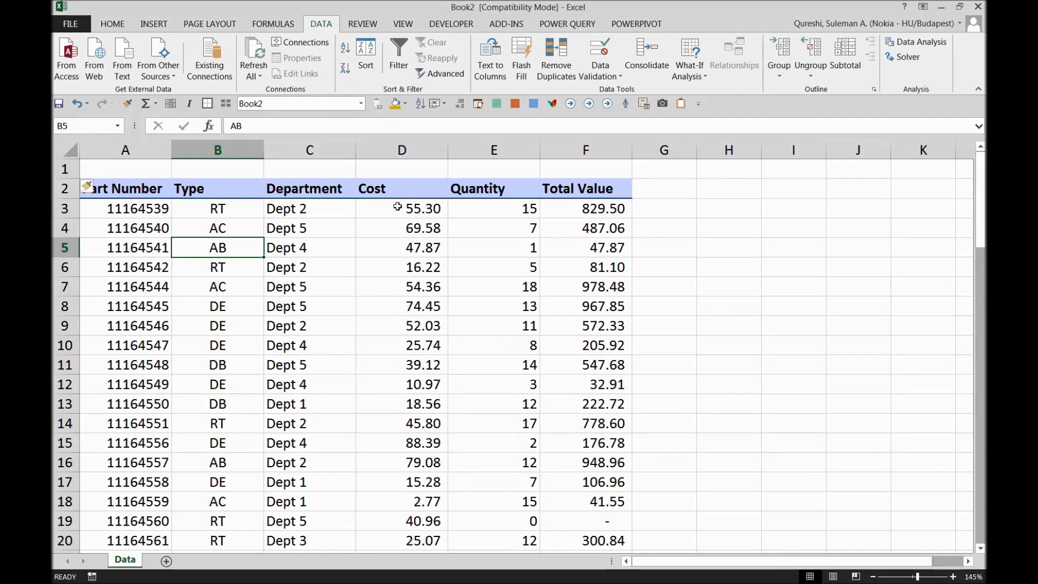
pyautogui.click(403, 185)
pyautogui.click(493, 167)
pyautogui.click(594, 167)
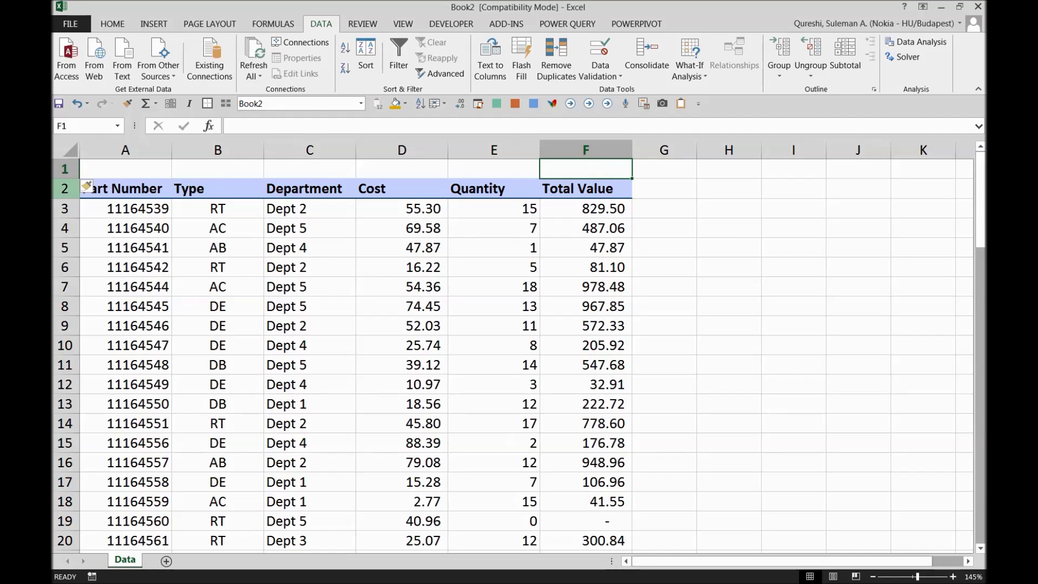
# Step: Turn on AutoFilter dropdowns for the six header columns in row 2
pyautogui.click(58, 185)
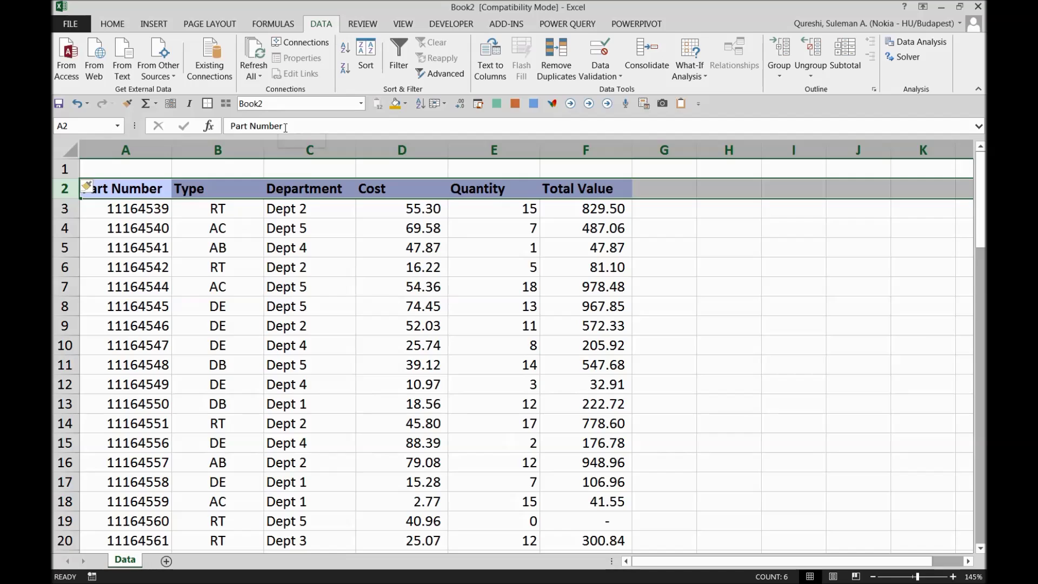
pyautogui.hotkey('ctrl', 'shift', 'l')
pyautogui.press('Right')
pyautogui.press('Right')
pyautogui.press('Right')
pyautogui.press('Right')
pyautogui.press('Left')
pyautogui.press('Left')
pyautogui.press('Left')
pyautogui.press('Left')
pyautogui.press('Right')
pyautogui.press('Right')
pyautogui.press('Right')
pyautogui.press('Right')
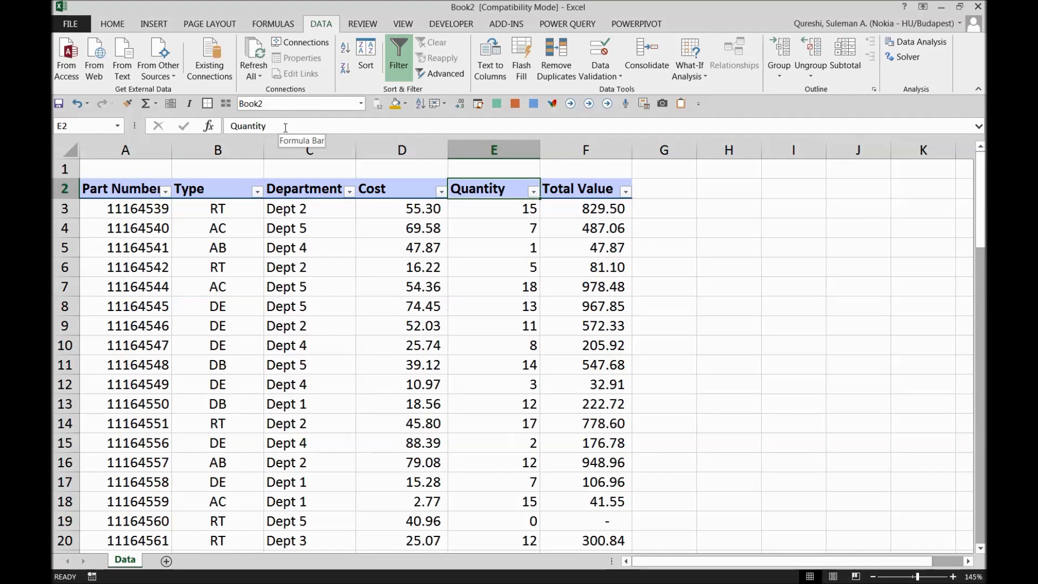
pyautogui.click(223, 227)
pyautogui.press('Right')
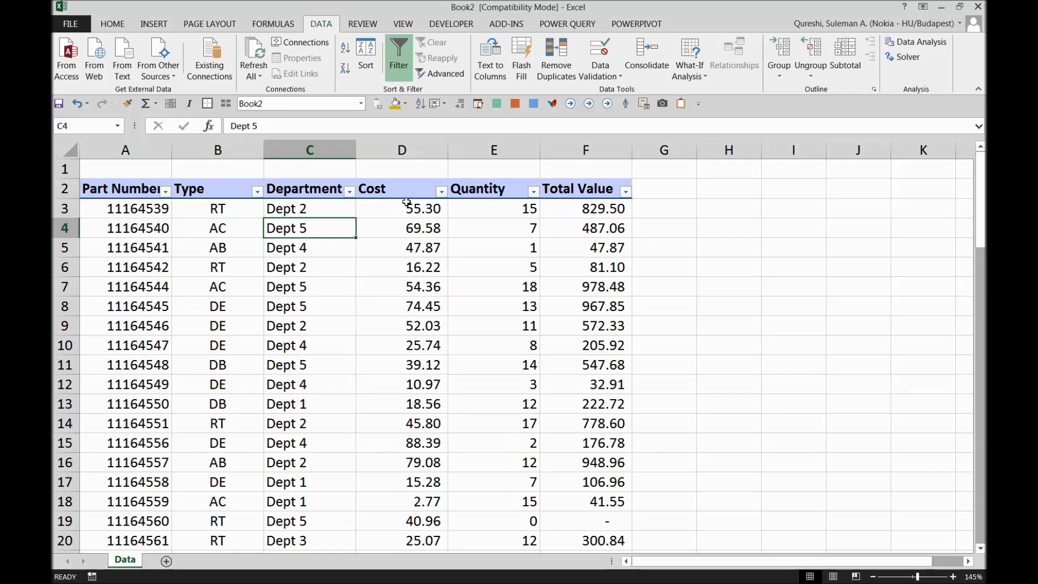
pyautogui.click(350, 191)
pyautogui.click(208, 327)
pyautogui.click(208, 338)
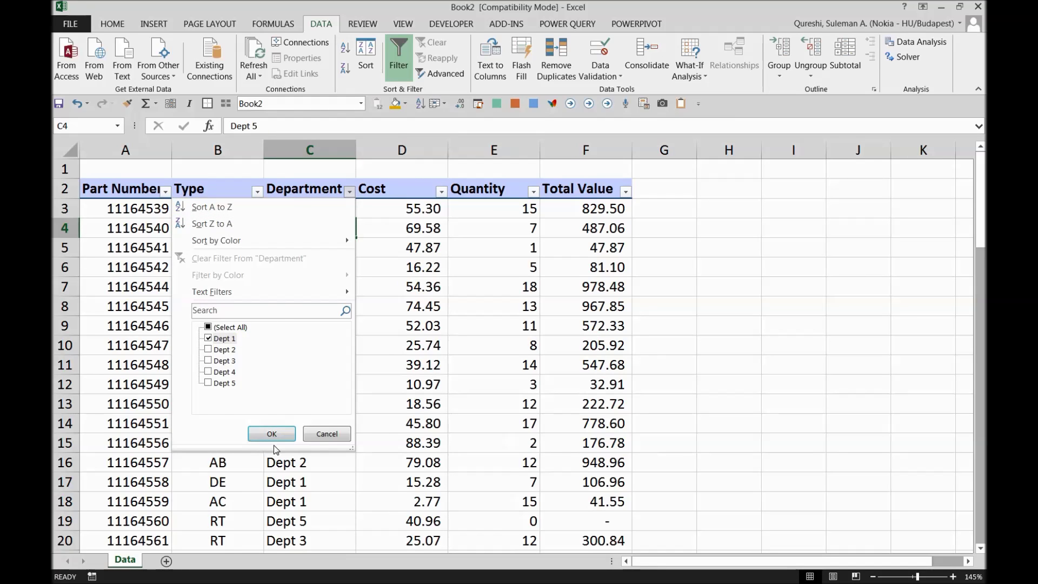
pyautogui.click(271, 434)
pyautogui.click(423, 381)
pyautogui.click(294, 195)
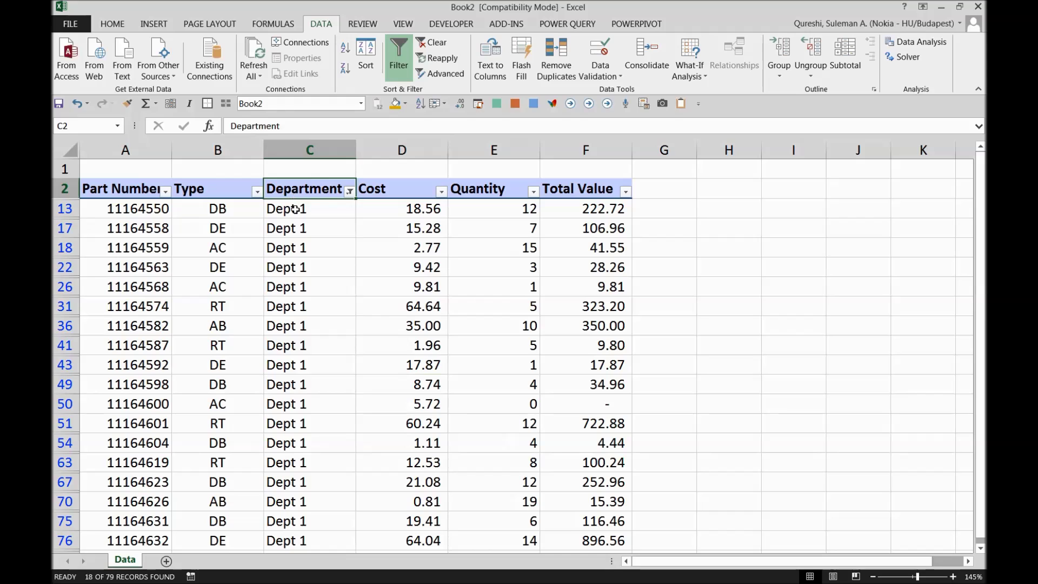
pyautogui.moveTo(295, 209); pyautogui.dragTo(274, 364)
pyautogui.scroll(-3, 519, 289)
pyautogui.scroll(3, 533, 292)
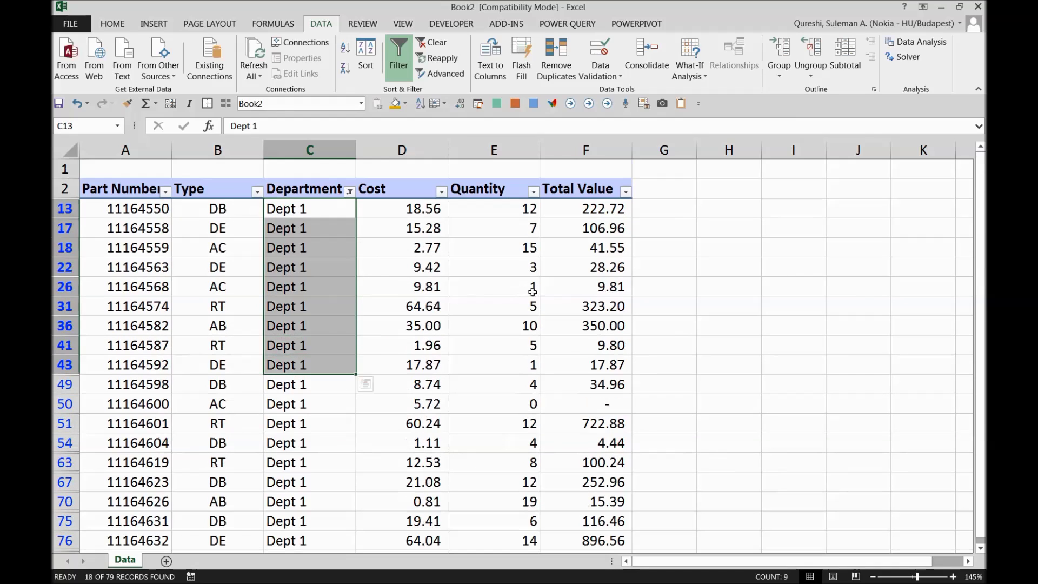
pyautogui.moveTo(611, 214); pyautogui.dragTo(611, 524)
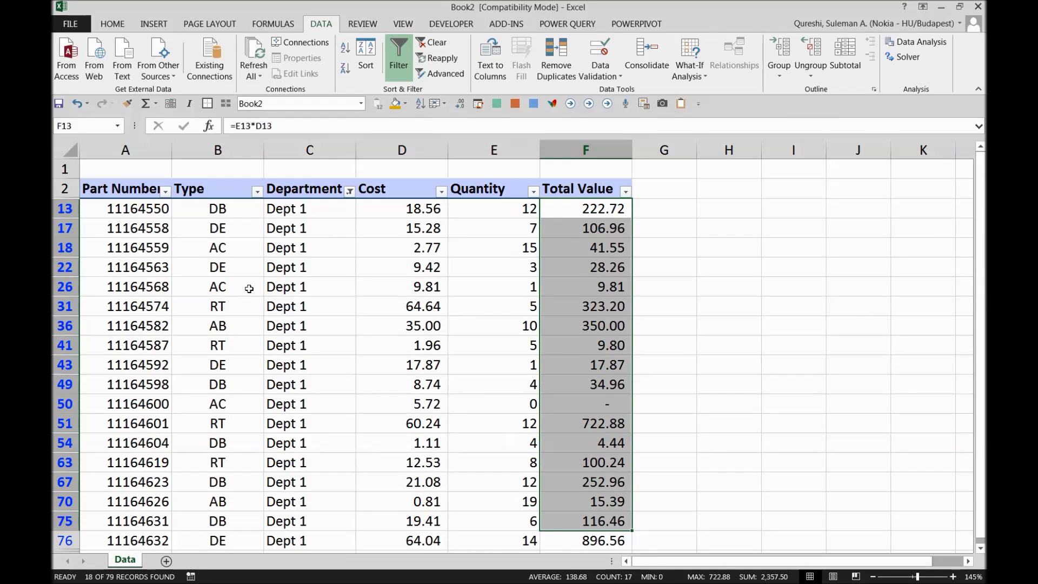
pyautogui.moveTo(102, 209); pyautogui.dragTo(514, 424)
pyautogui.click(494, 306)
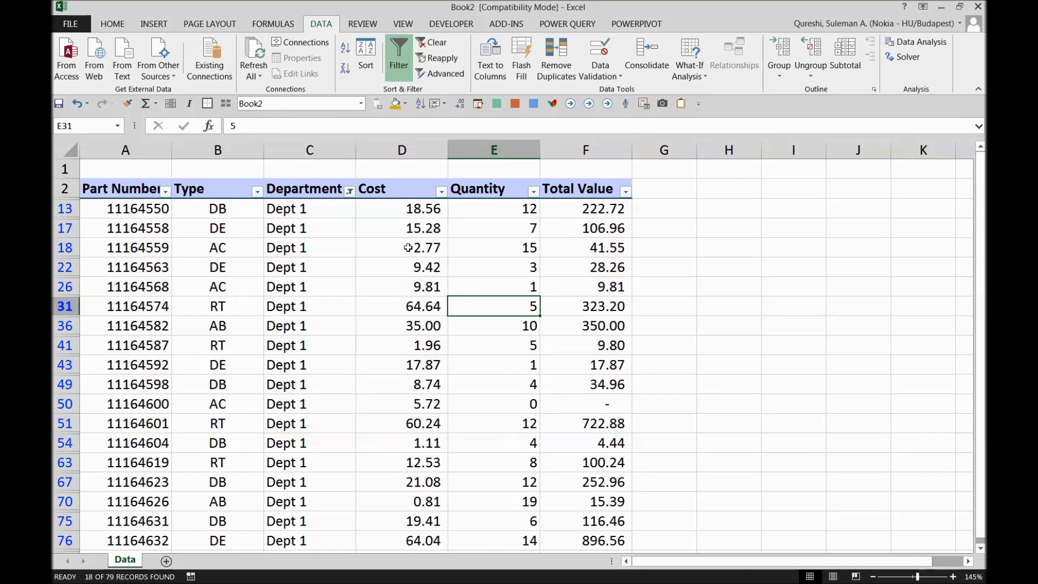
pyautogui.click(562, 209)
pyautogui.moveTo(413, 210); pyautogui.dragTo(540, 208)
pyautogui.click(586, 247)
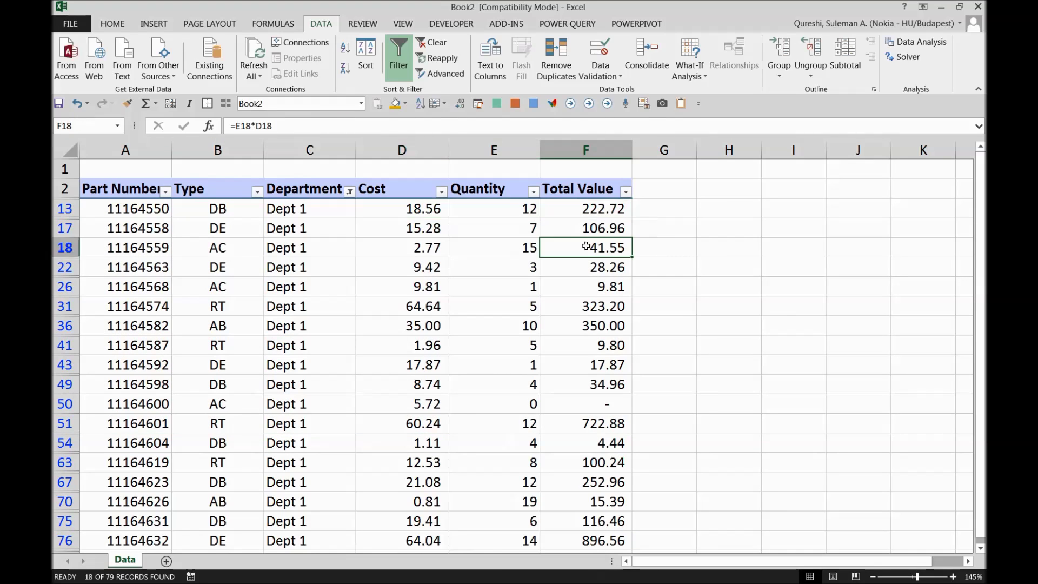
pyautogui.click(598, 210)
pyautogui.click(600, 326)
pyautogui.click(602, 385)
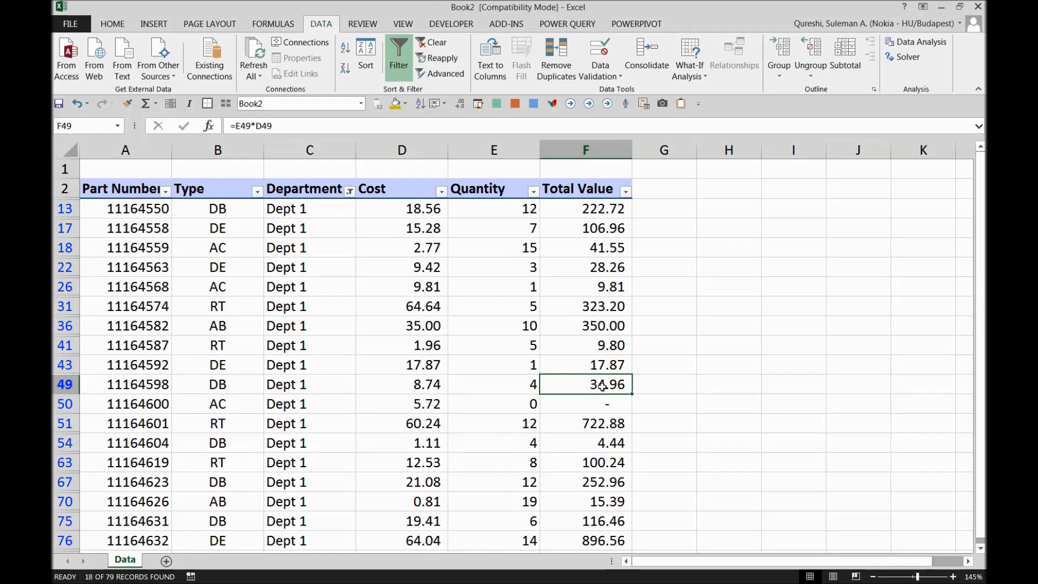
pyautogui.click(350, 192)
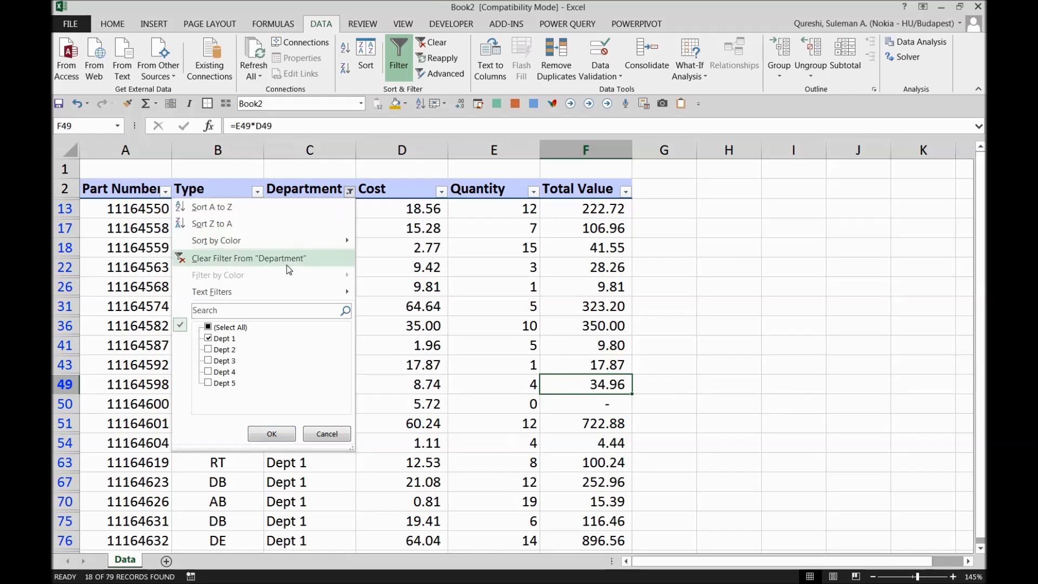
pyautogui.click(228, 258)
pyautogui.click(486, 248)
pyautogui.click(585, 169)
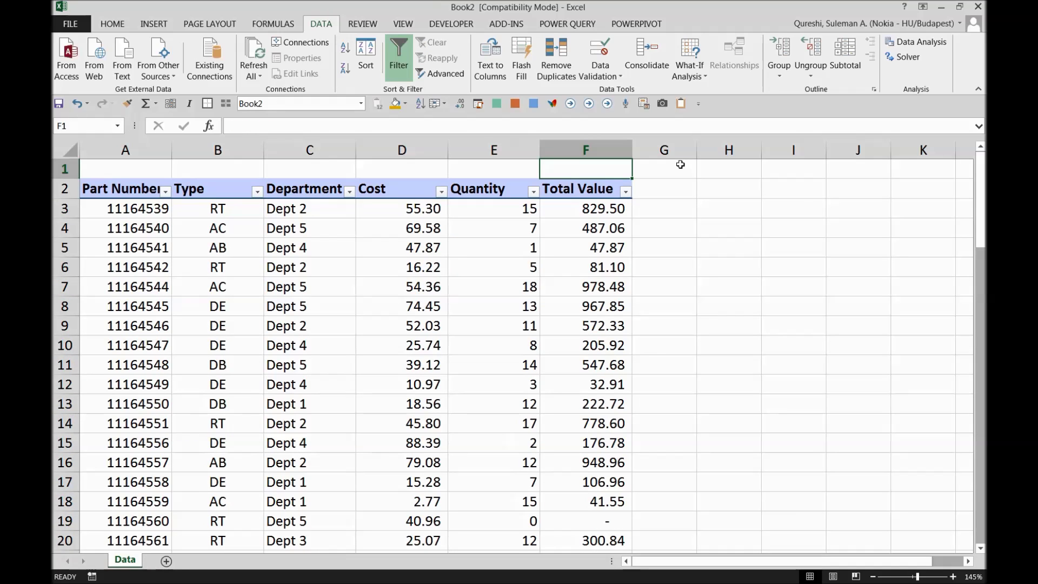
# Step: Enter =SUBTOTAL(9,F3:F81) in F1 to total the Total Value column, giving 21841.49
pyautogui.write('=')
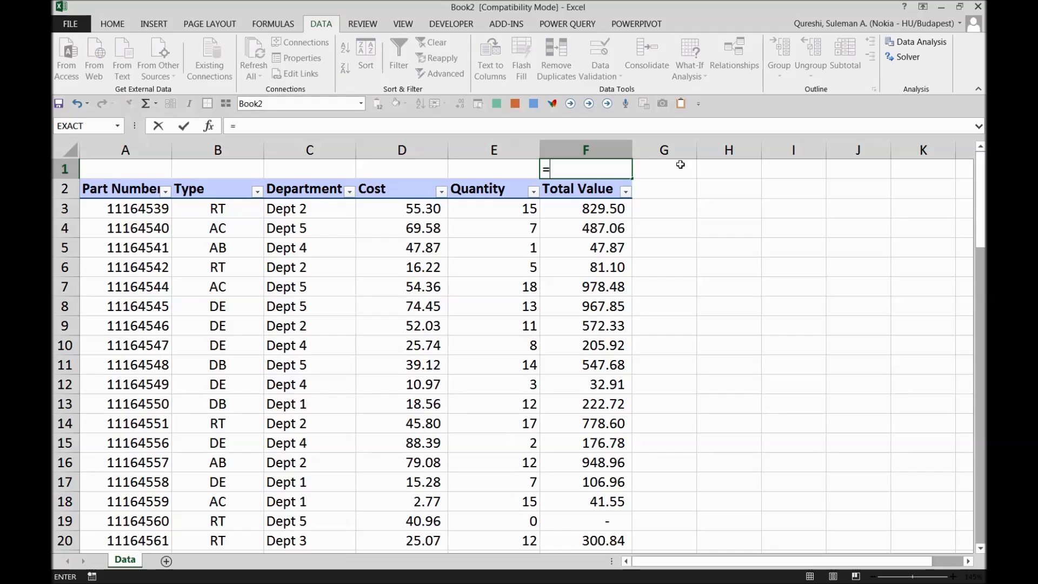
pyautogui.write('subtotal')
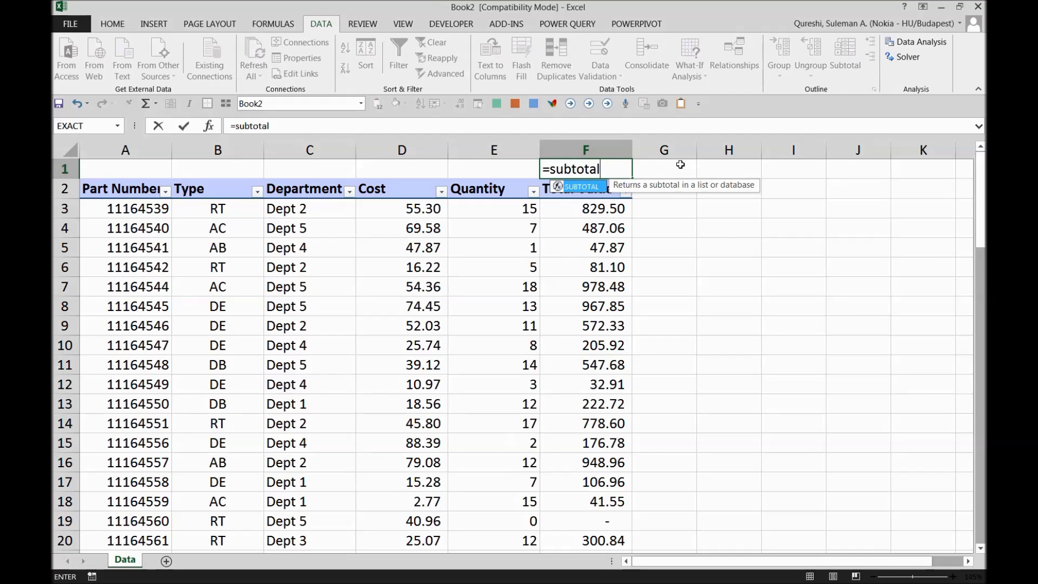
pyautogui.write('(')
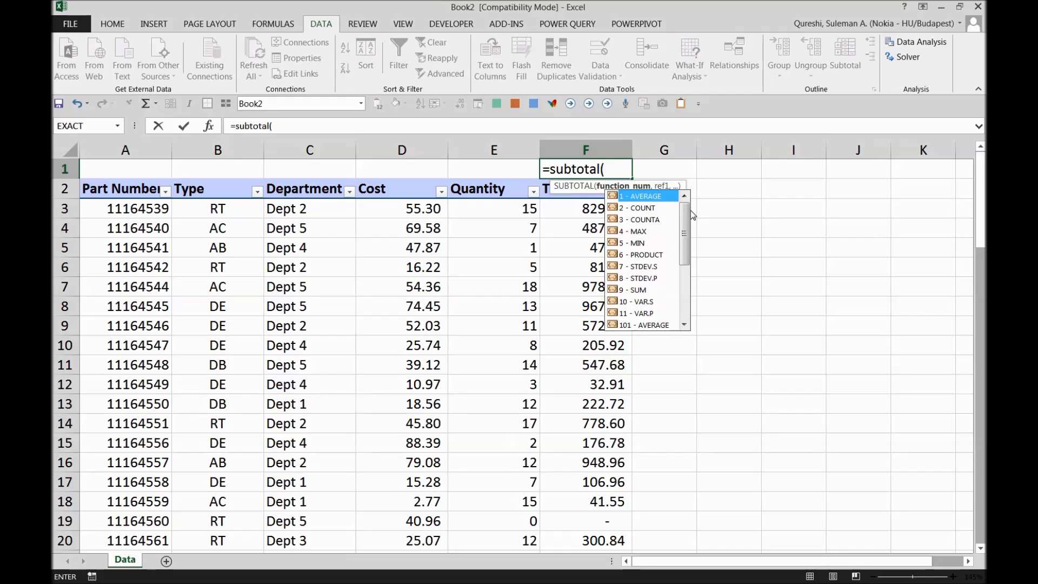
pyautogui.moveTo(689, 239); pyautogui.dragTo(686, 217)
pyautogui.scroll(-1, 686, 254)
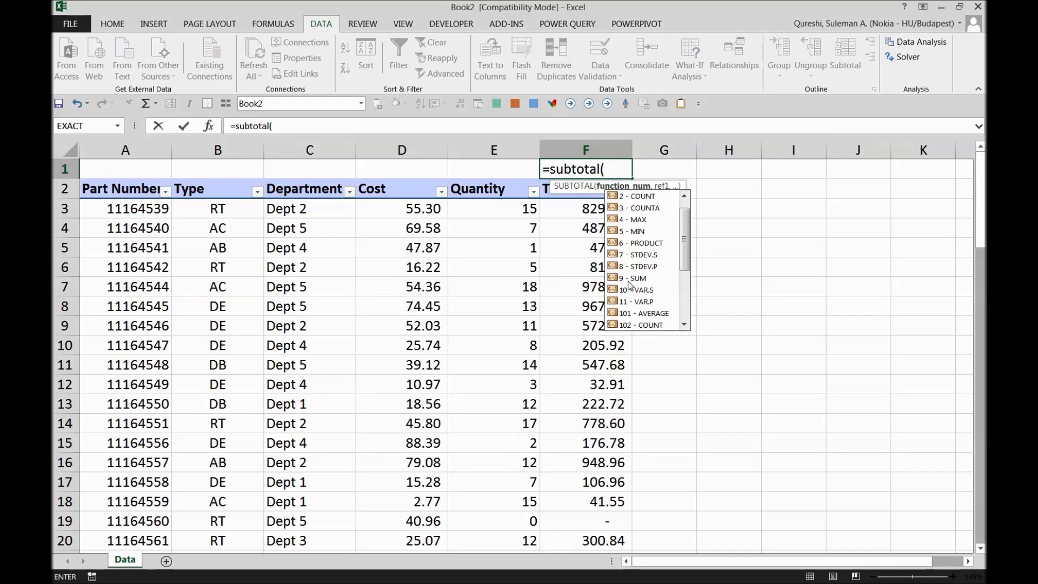
pyautogui.write('9')
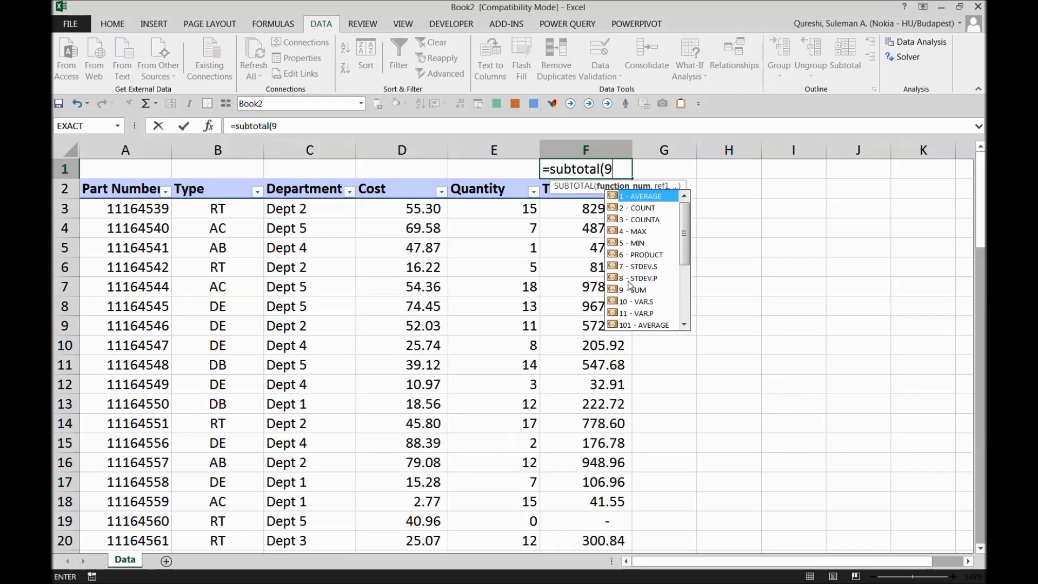
pyautogui.write(',')
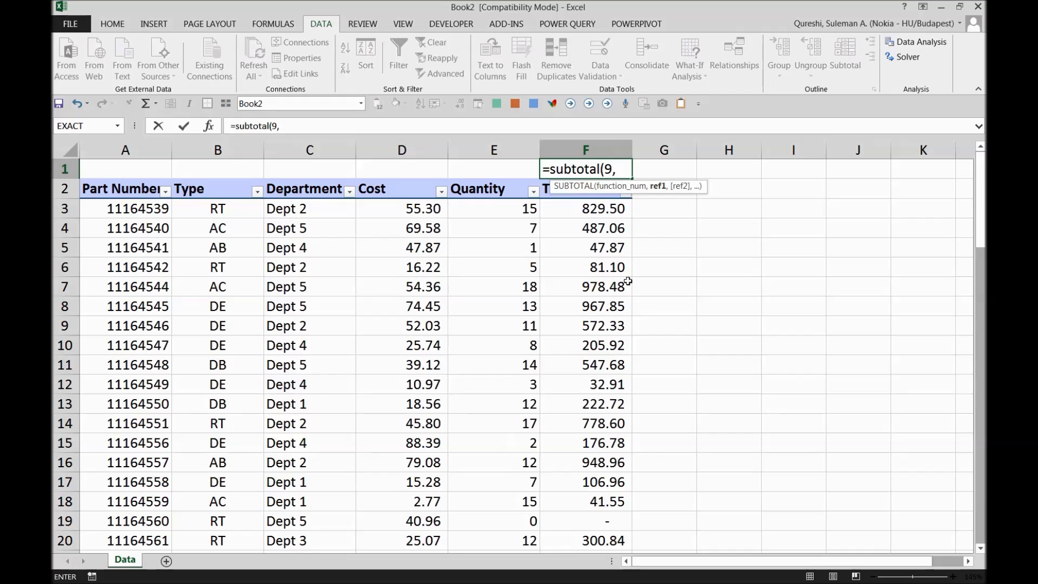
pyautogui.press('Down')
pyautogui.press('Down')
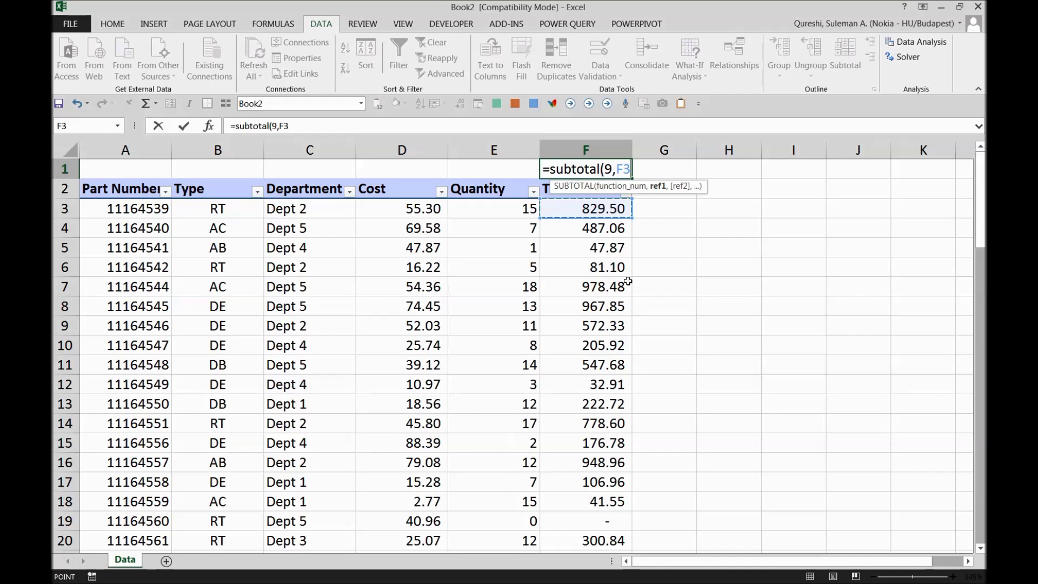
pyautogui.hotkey('ctrl', 'shift', 'Down')
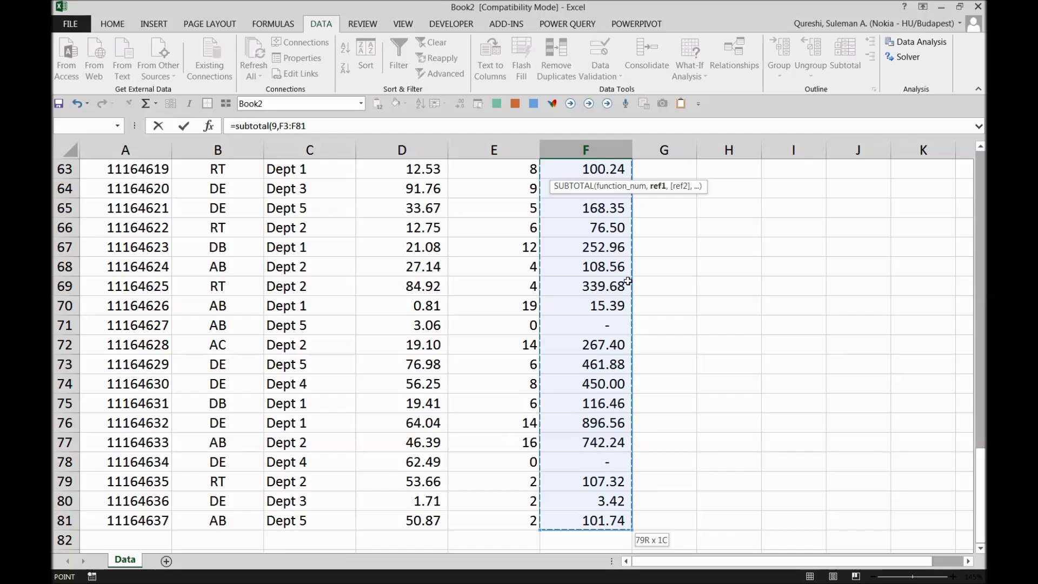
pyautogui.hotkey('ctrl', 'Return')
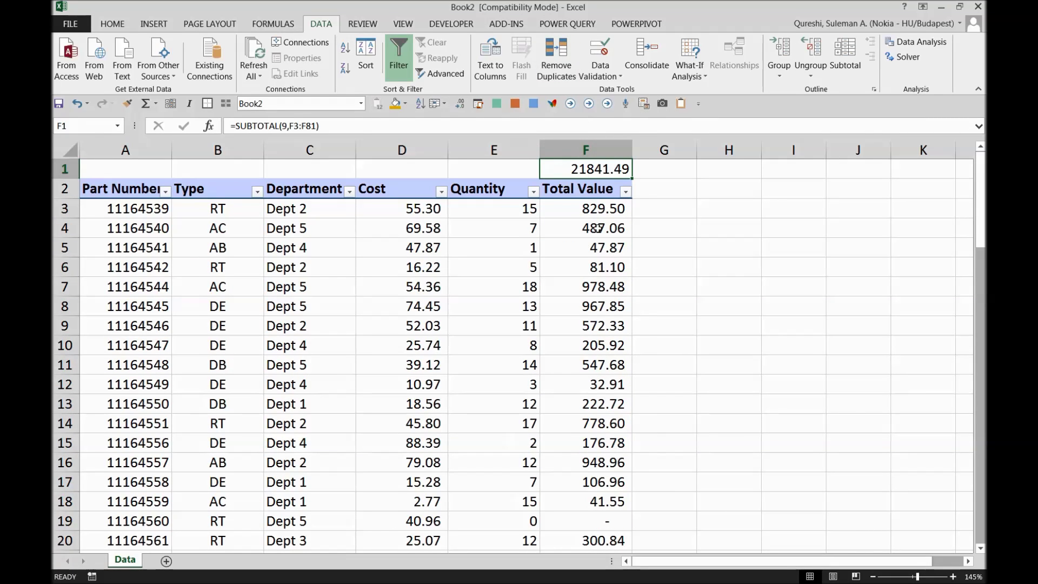
pyautogui.click(399, 225)
# Step: Fill the subtotal cell F1 with orange
pyautogui.click(336, 204)
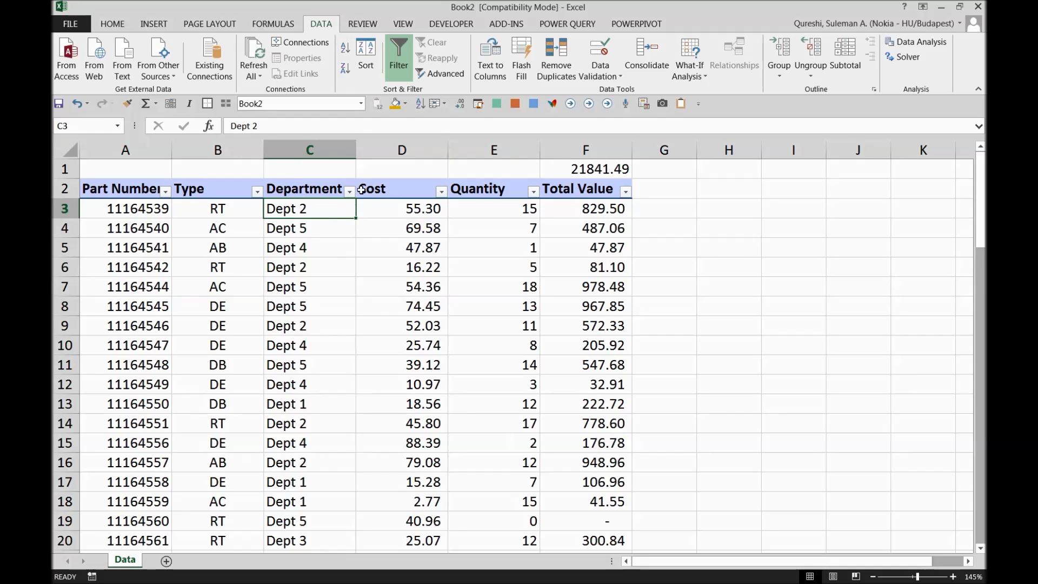
pyautogui.click(546, 172)
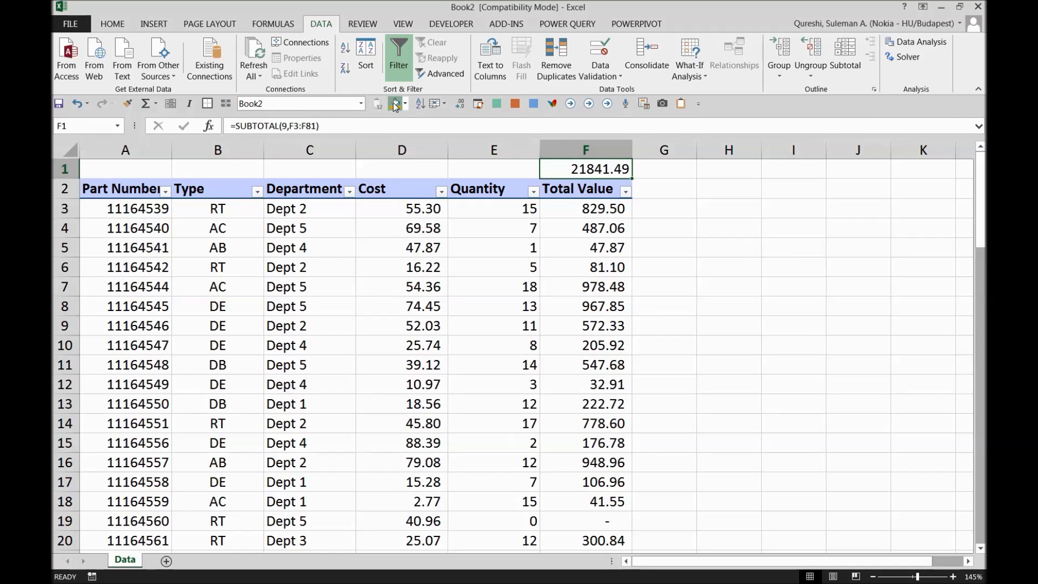
pyautogui.click(396, 104)
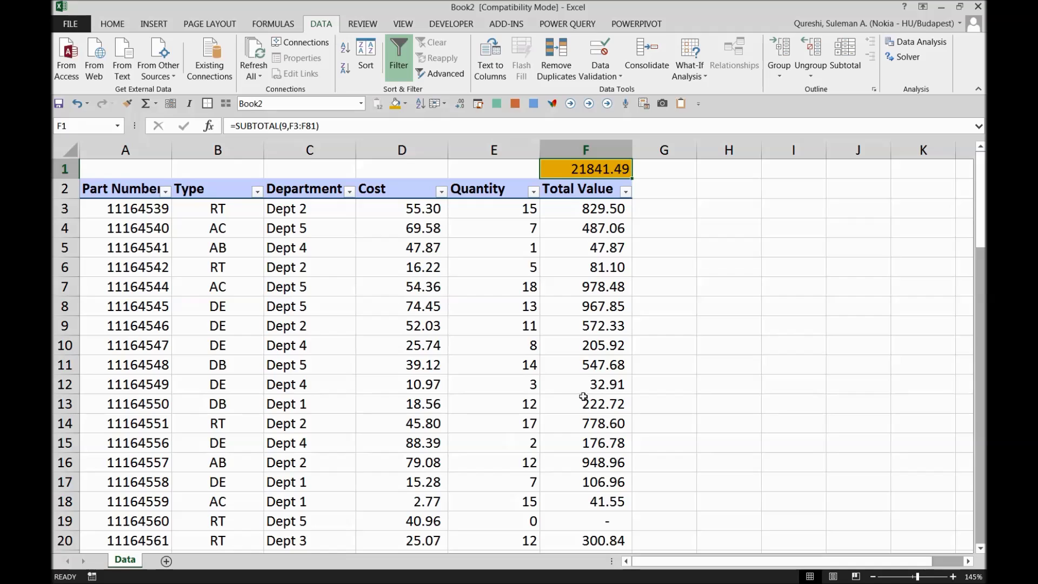
pyautogui.click(600, 292)
pyautogui.click(610, 248)
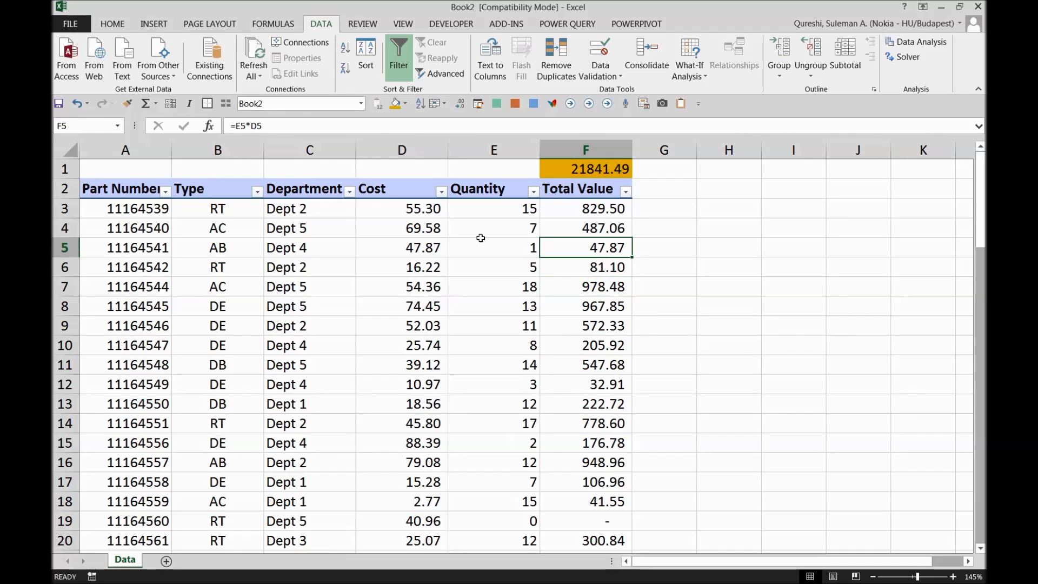
# Step: Filter the Department column to Dept 1 only and check the F1 subtotal
pyautogui.click(336, 212)
pyautogui.click(349, 191)
pyautogui.click(227, 327)
pyautogui.click(223, 338)
pyautogui.click(272, 433)
pyautogui.click(599, 168)
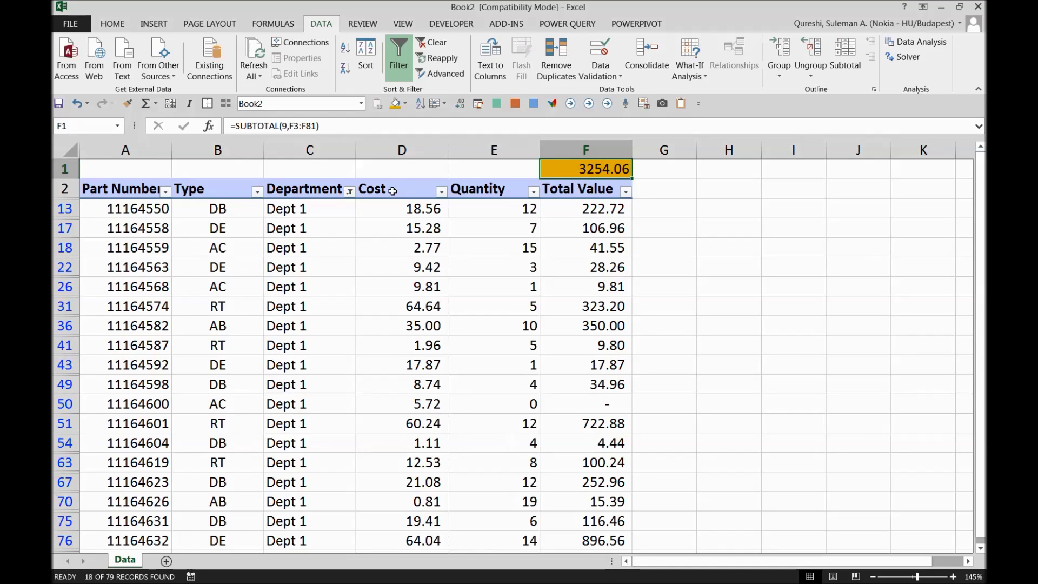
# Step: Switch the Department filter to Dept 2 only, with F1 recalculating to 5943.96
pyautogui.click(349, 191)
pyautogui.click(222, 349)
pyautogui.click(221, 337)
pyautogui.click(268, 432)
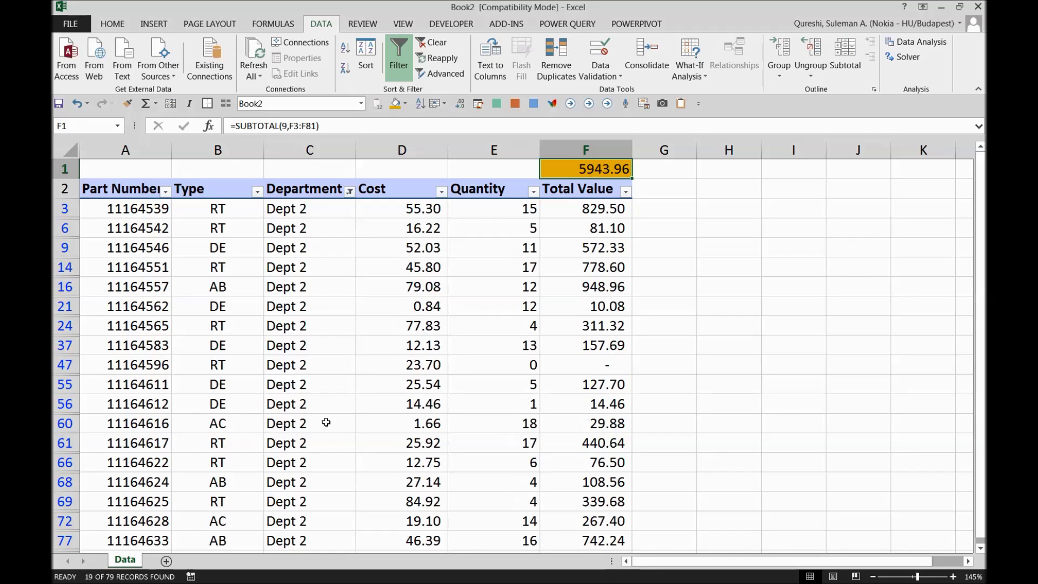
pyautogui.click(592, 231)
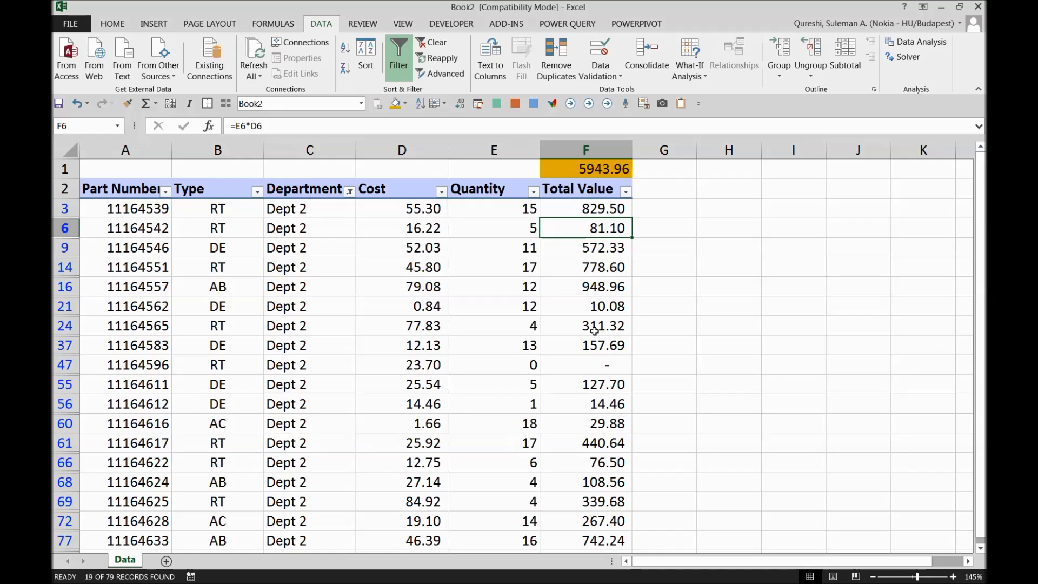
pyautogui.click(577, 164)
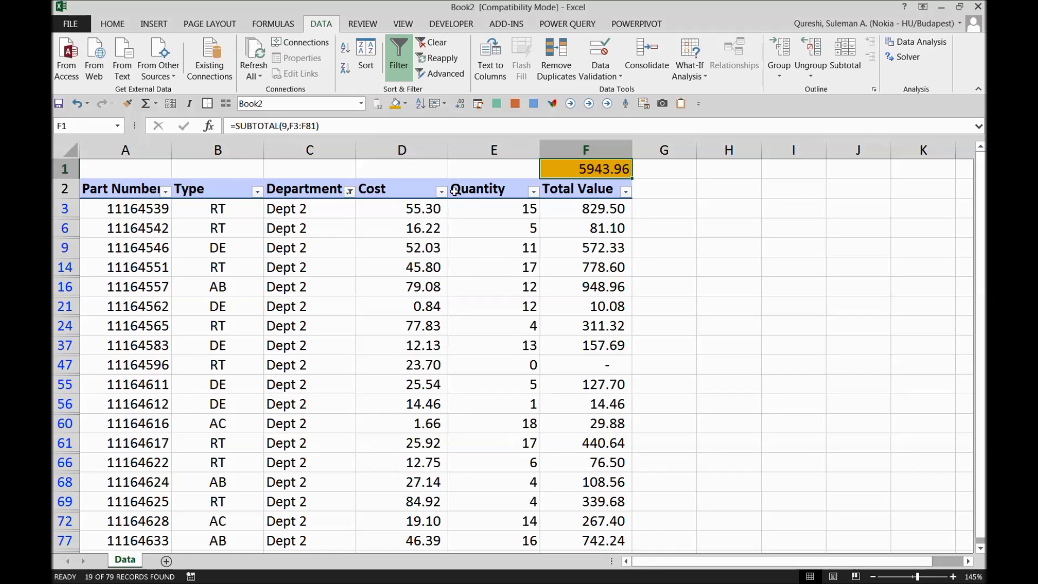
pyautogui.click(65, 168)
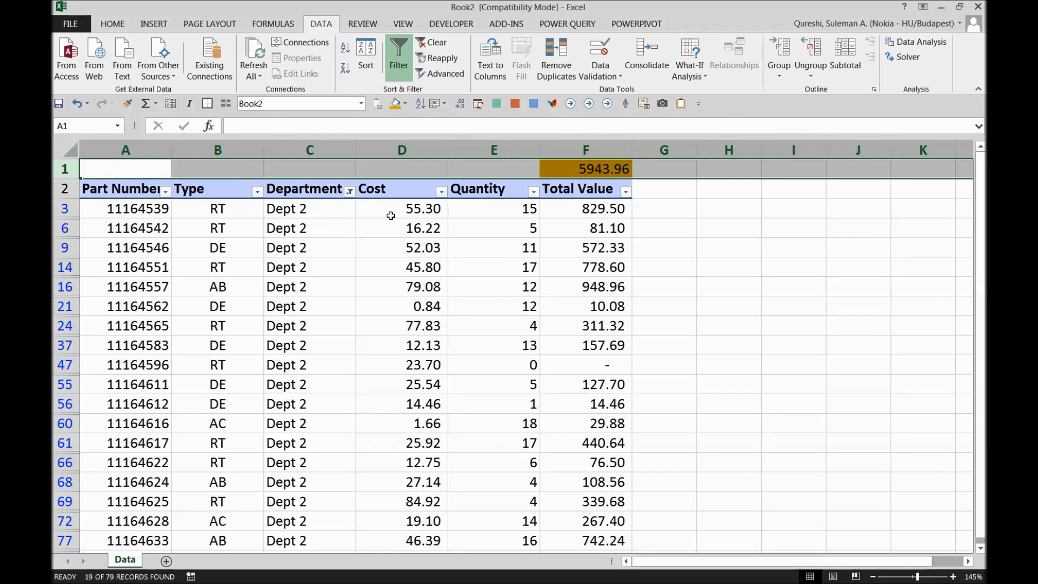
# Step: Clear the Department filter so all departments show again
pyautogui.click(373, 209)
pyautogui.click(349, 191)
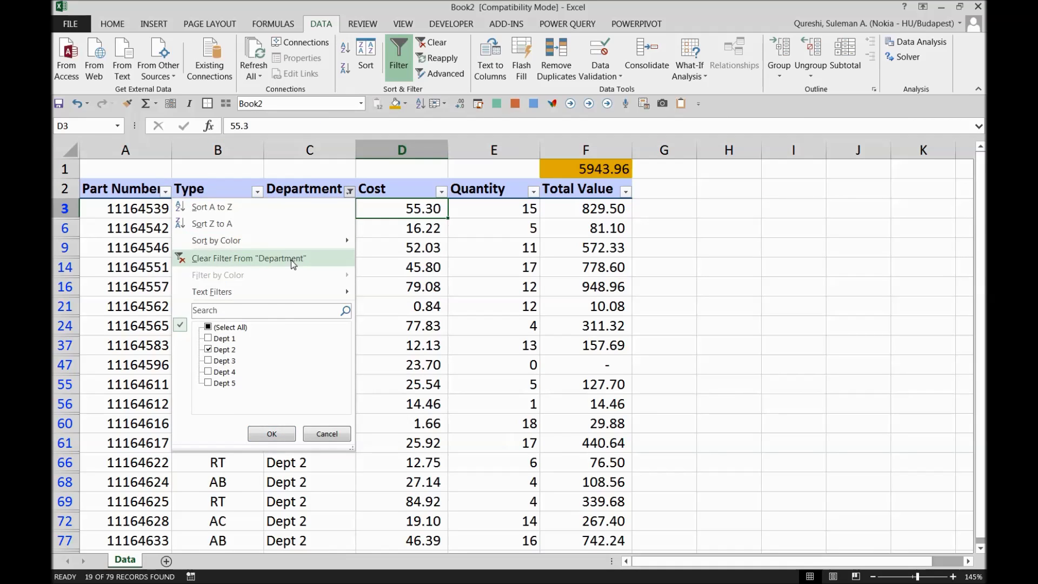
pyautogui.click(290, 259)
# Step: Delete the empty top row holding the subtotal so headers return to row 1
pyautogui.click(305, 267)
pyautogui.click(79, 169)
pyautogui.rightClick(81, 168)
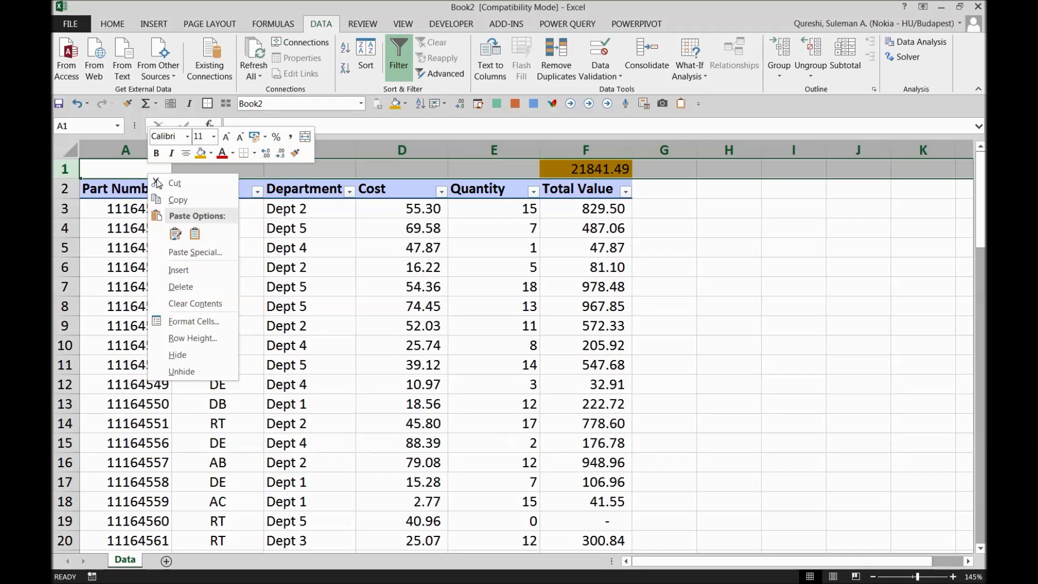
pyautogui.click(138, 278)
pyautogui.click(561, 272)
pyautogui.click(443, 270)
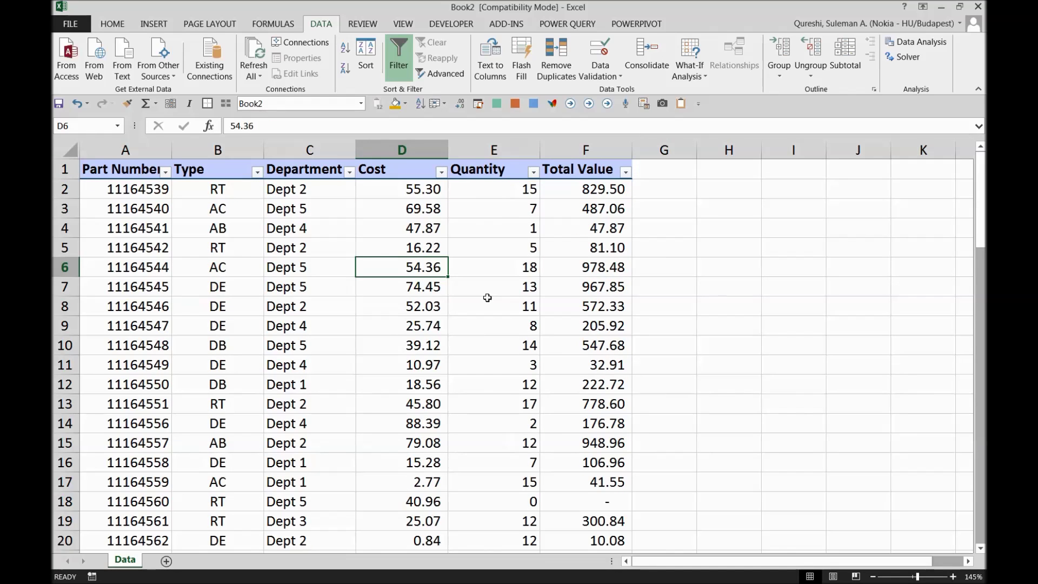
pyautogui.click(494, 279)
pyautogui.scroll(-6, 494, 289)
pyautogui.scroll(6, 494, 295)
pyautogui.click(409, 259)
# Step: Select a Department cell and browse the HOME and DATA ribbon commands
pyautogui.click(330, 229)
pyautogui.click(335, 205)
pyautogui.click(335, 195)
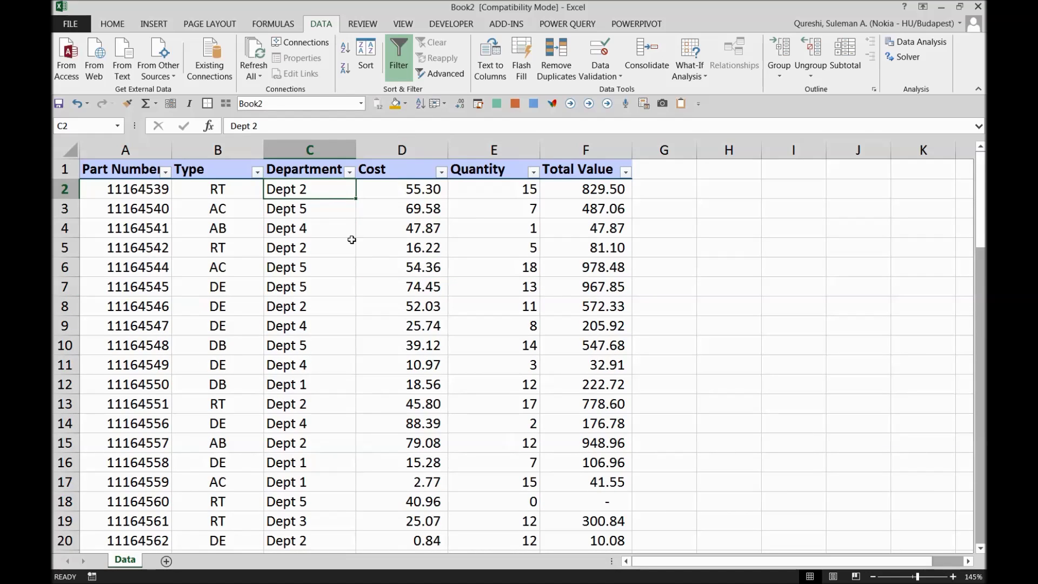
pyautogui.click(115, 24)
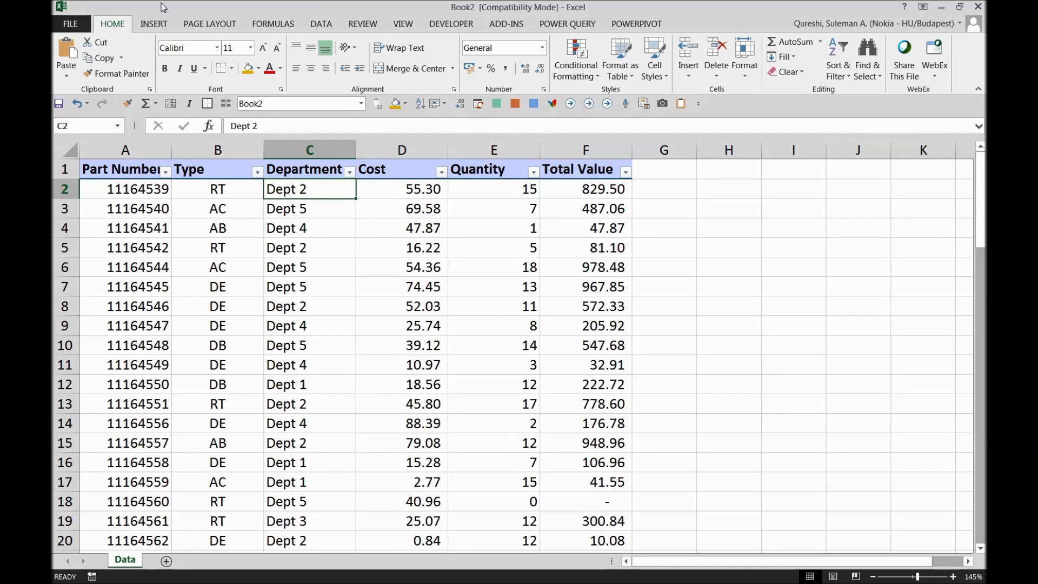
pyautogui.click(322, 27)
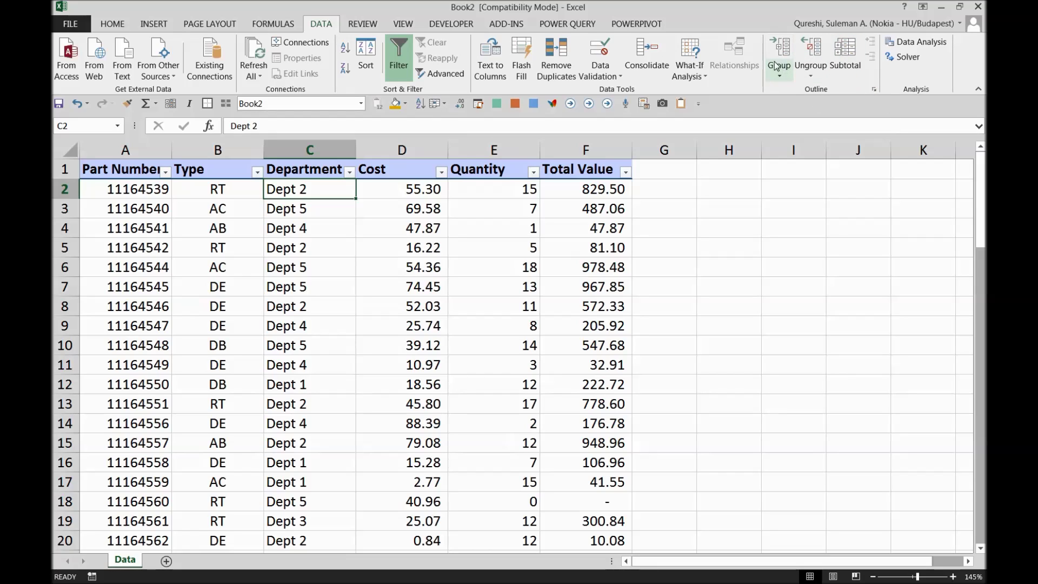
pyautogui.click(846, 60)
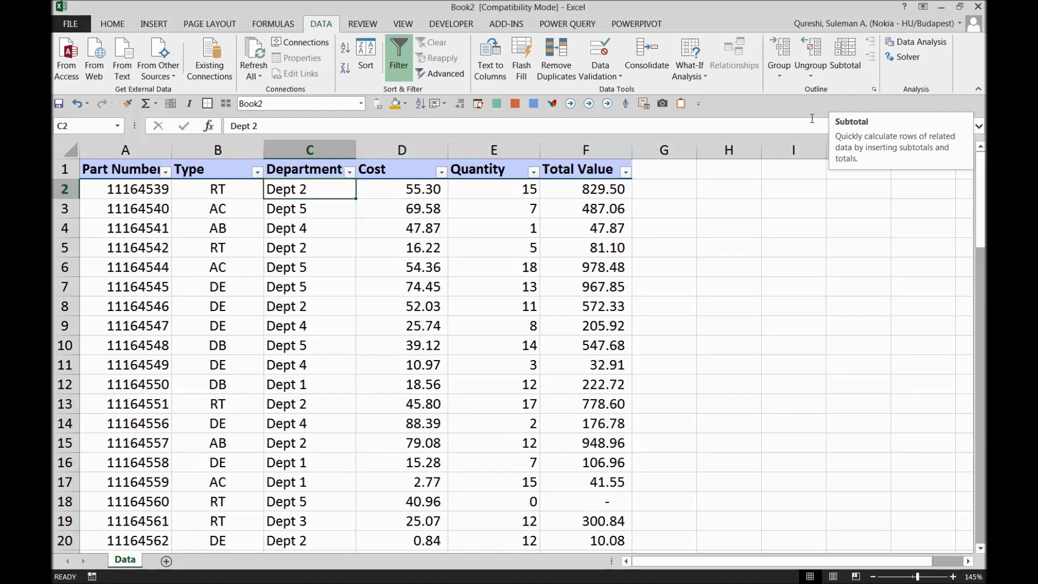
pyautogui.click(838, 54)
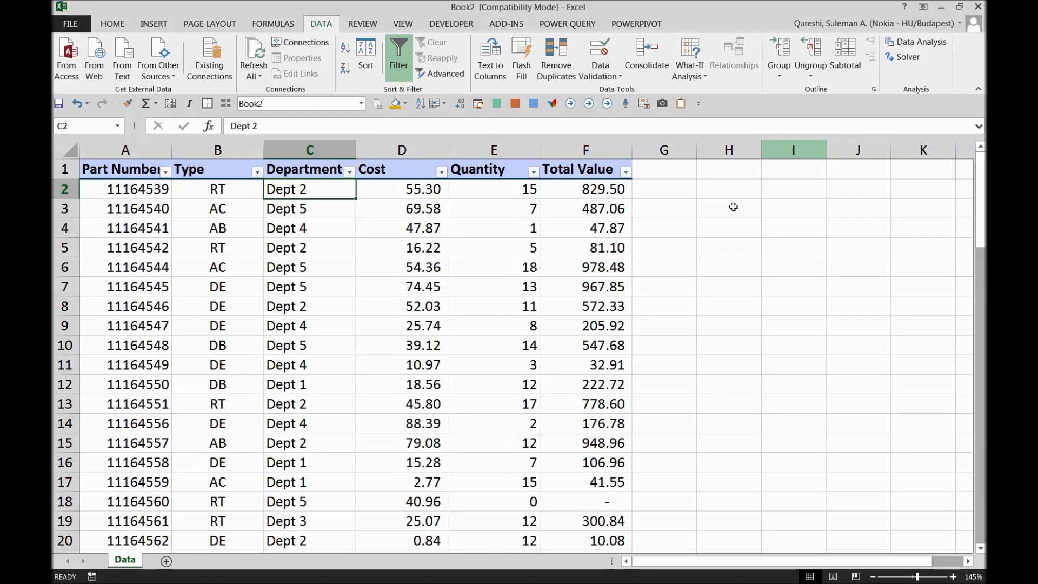
# Step: Select a table cell and launch Subtotal from the DATA tab's Outline group
pyautogui.click(695, 250)
pyautogui.click(397, 249)
pyautogui.click(400, 176)
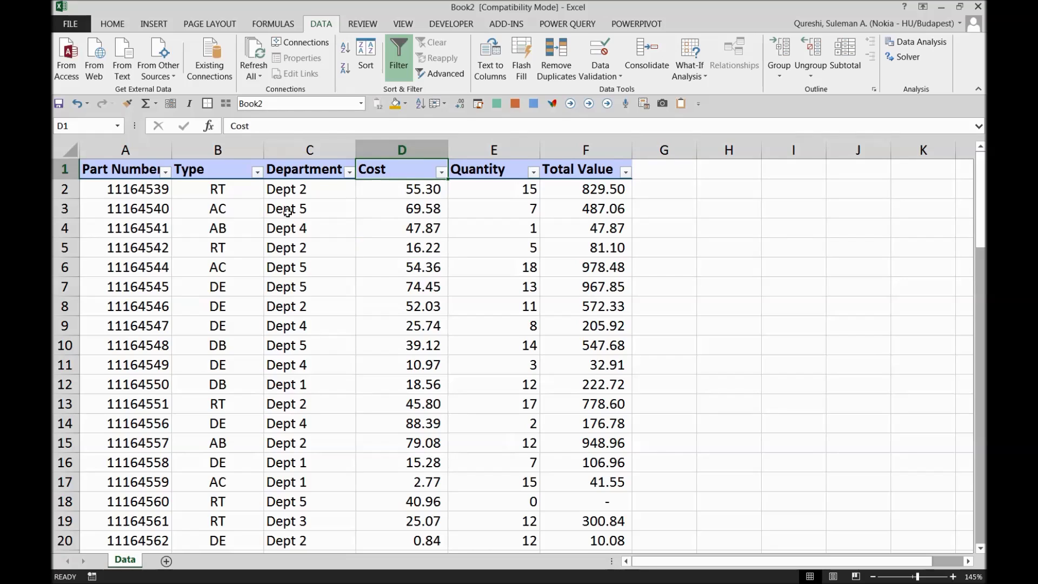
pyautogui.click(342, 194)
pyautogui.click(338, 359)
pyautogui.click(312, 266)
pyautogui.click(386, 170)
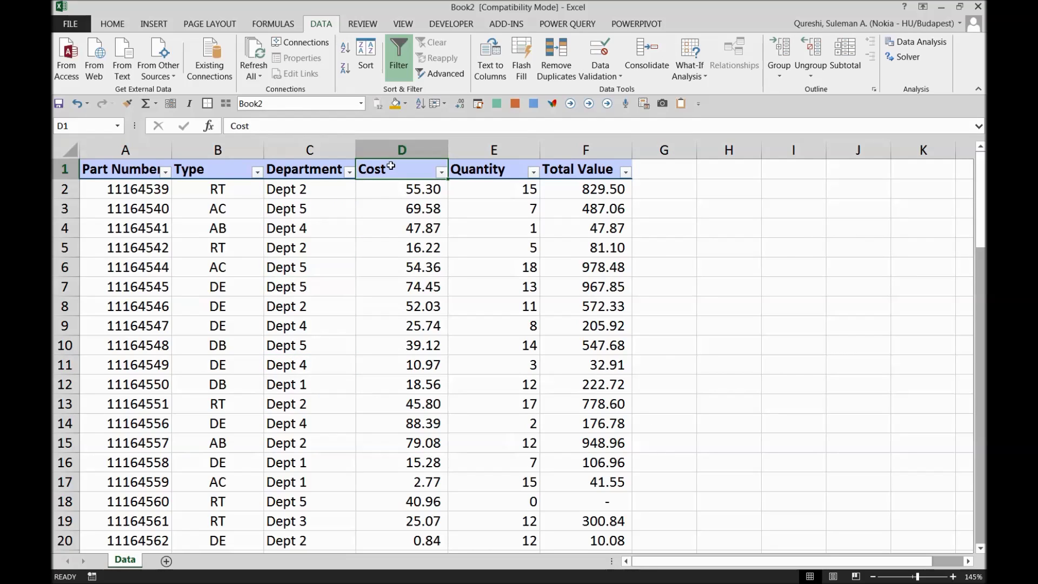
pyautogui.click(846, 53)
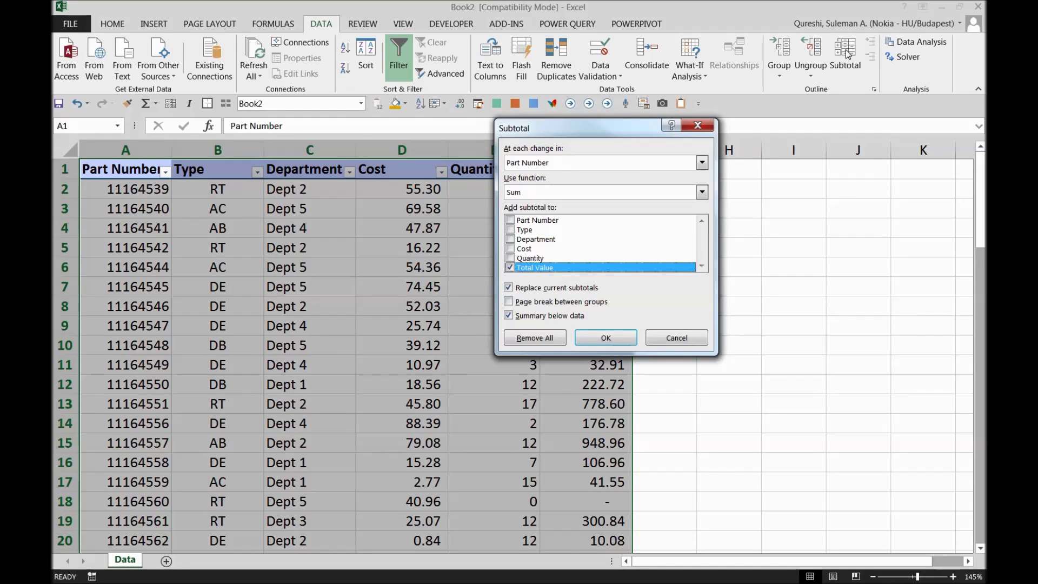
# Step: Move the Subtotal dialog aside, untick Total Value, and cancel it unchanged
pyautogui.moveTo(608, 135); pyautogui.dragTo(752, 116)
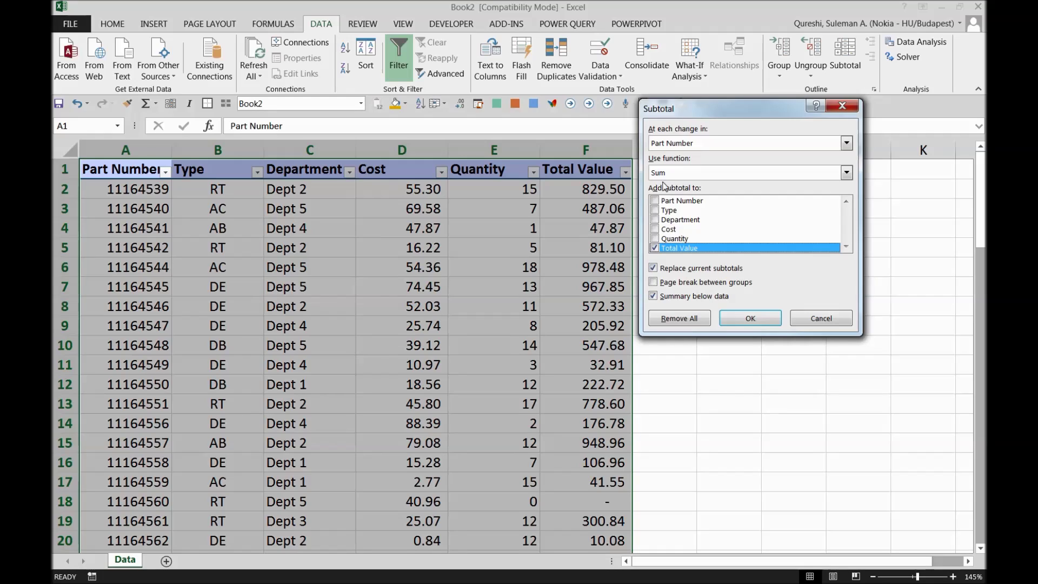
pyautogui.moveTo(689, 112); pyautogui.dragTo(433, 98)
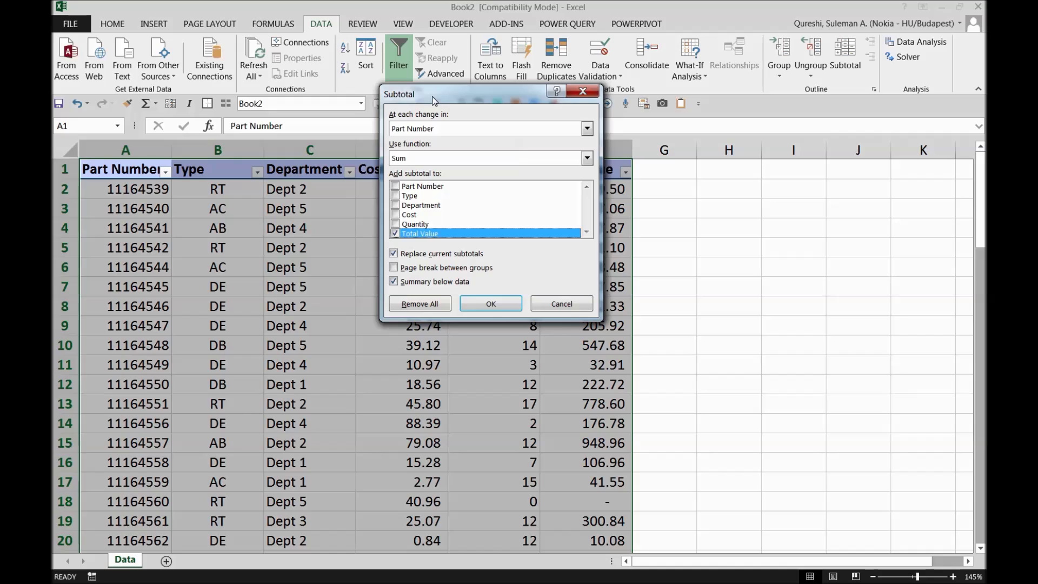
pyautogui.click(398, 234)
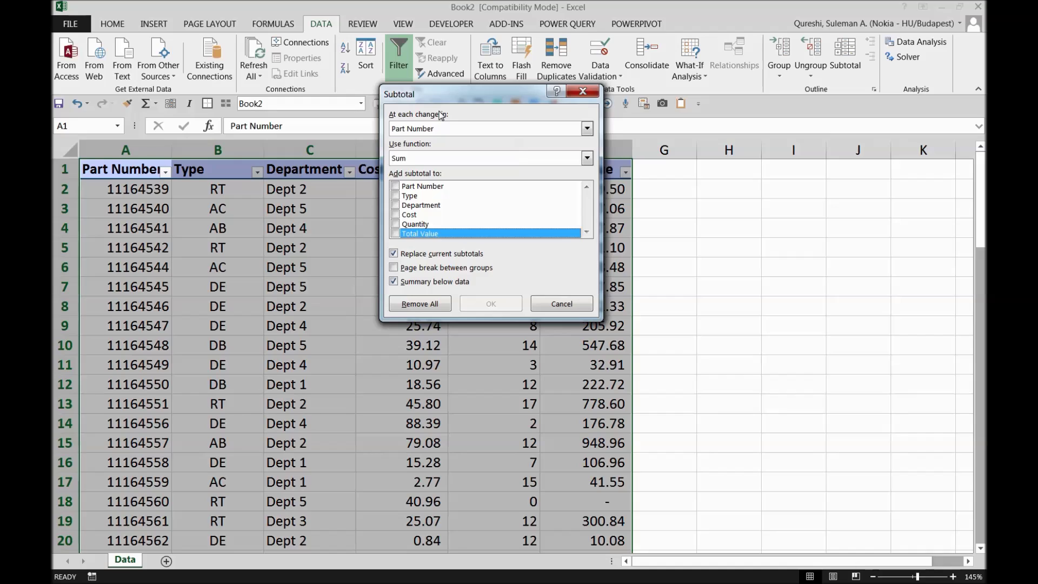
pyautogui.moveTo(458, 101); pyautogui.dragTo(475, 107)
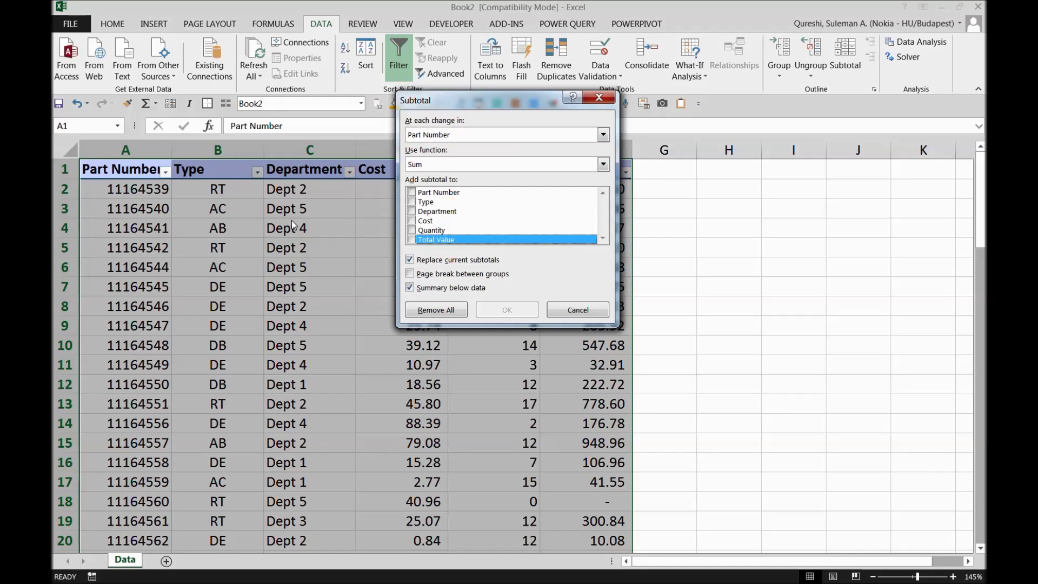
pyautogui.click(582, 311)
pyautogui.click(750, 282)
# Step: Apply an orange fill to the Department header cell C1
pyautogui.click(397, 246)
pyautogui.click(329, 205)
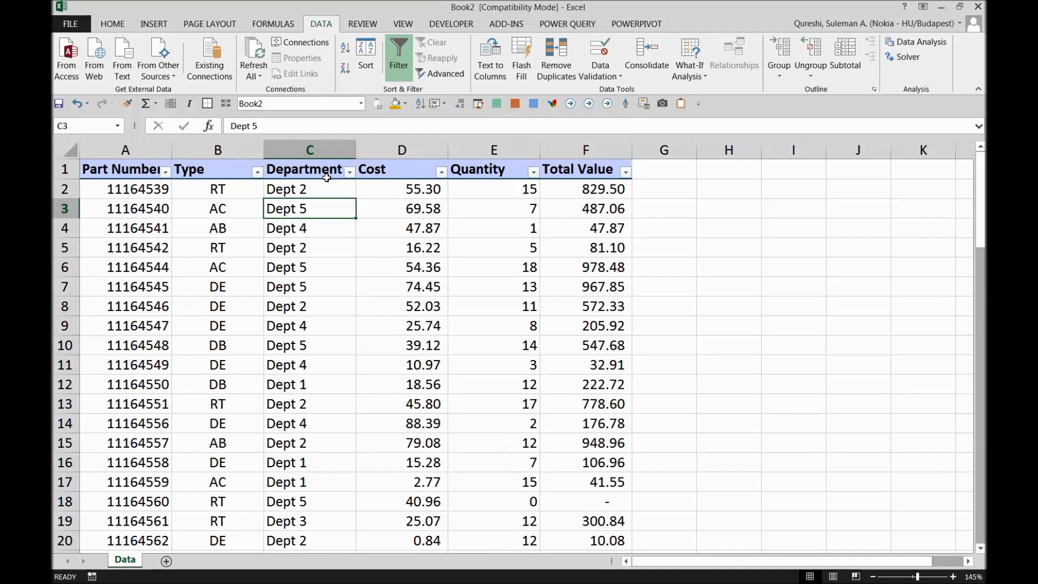
pyautogui.click(326, 178)
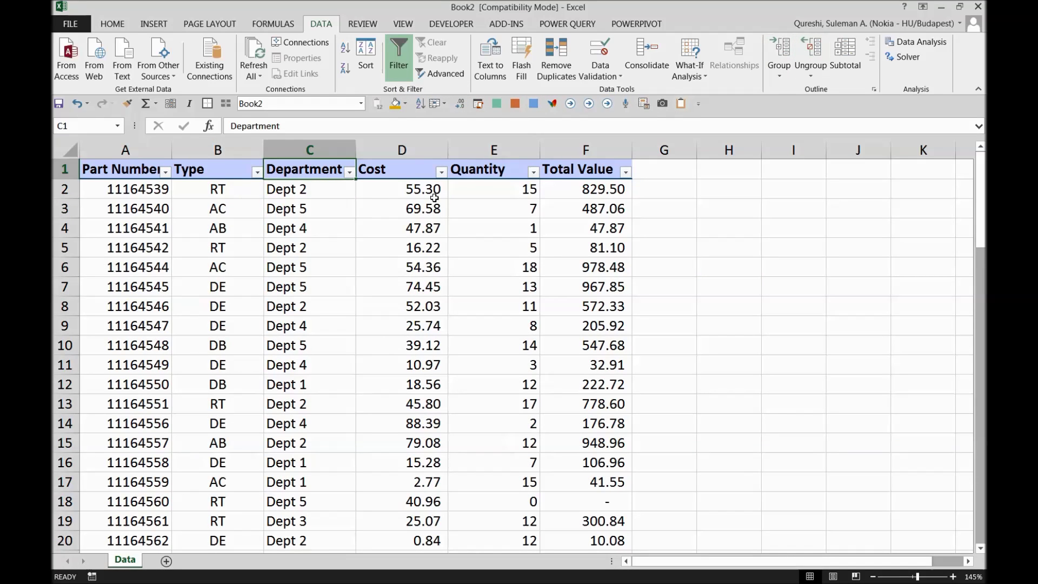
pyautogui.click(302, 184)
pyautogui.click(304, 172)
pyautogui.click(304, 189)
pyautogui.click(304, 173)
pyautogui.click(397, 103)
pyautogui.click(301, 189)
pyautogui.click(305, 172)
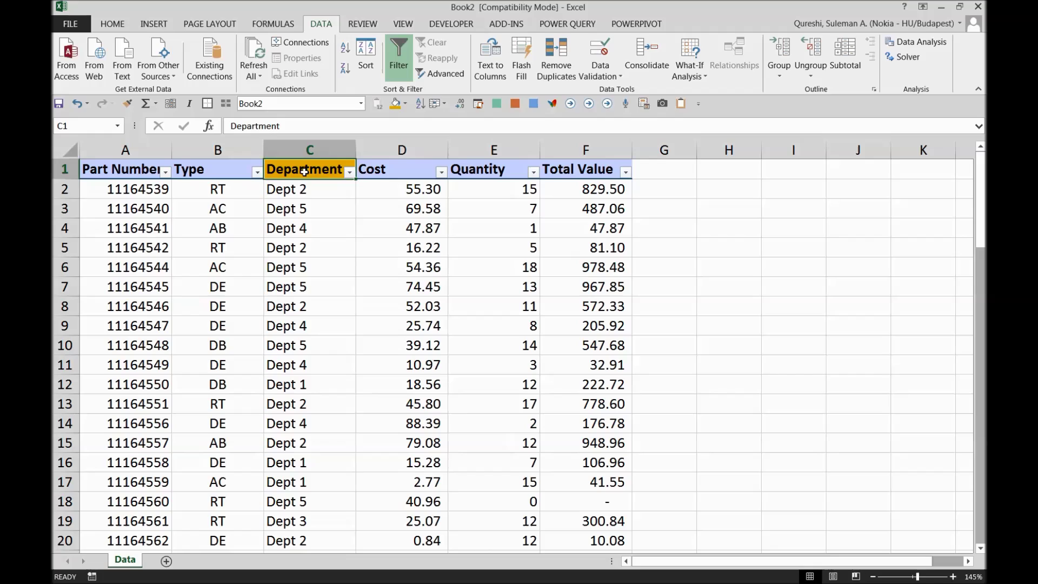
# Step: Open and close the Department filter dropdown, keeping all departments checked
pyautogui.click(302, 187)
pyautogui.click(306, 203)
pyautogui.click(319, 195)
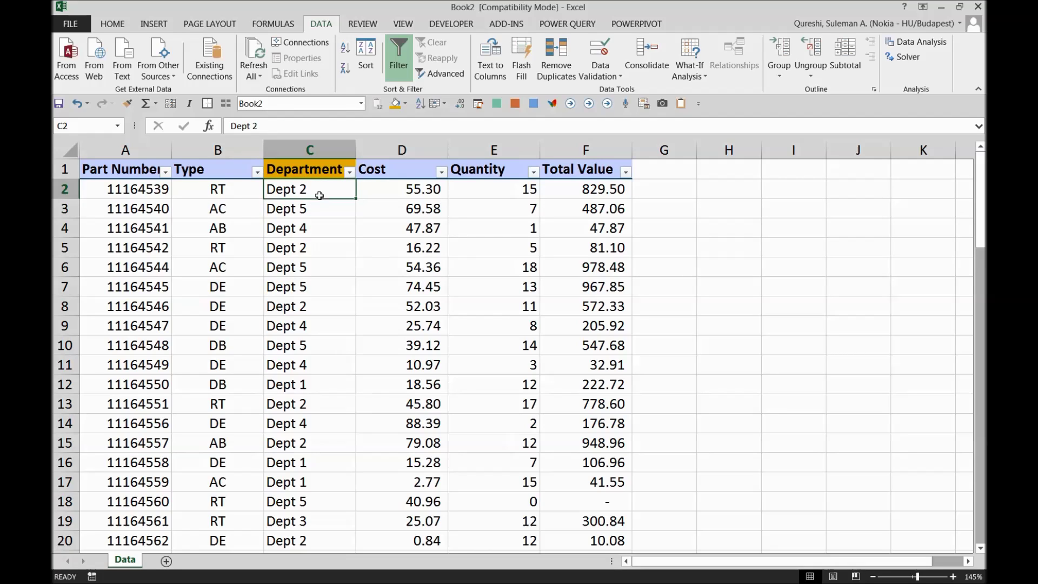
pyautogui.click(350, 172)
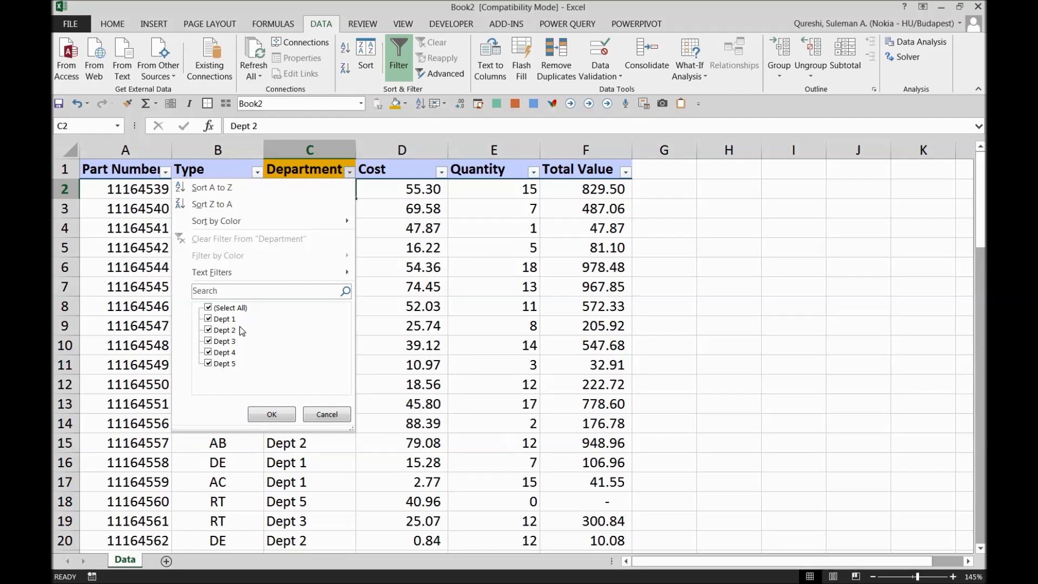
pyautogui.click(325, 415)
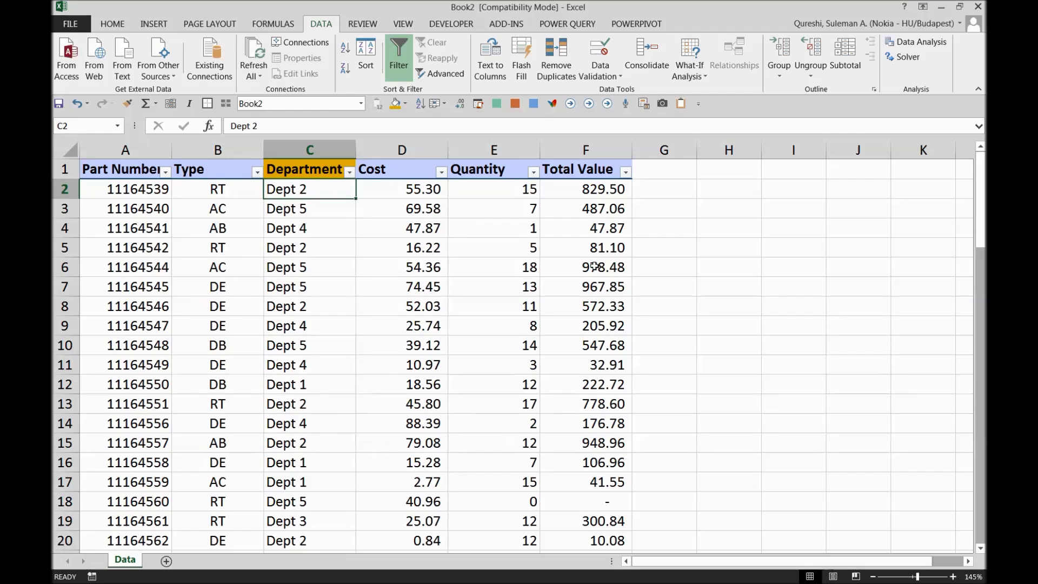
pyautogui.click(297, 249)
pyautogui.click(350, 172)
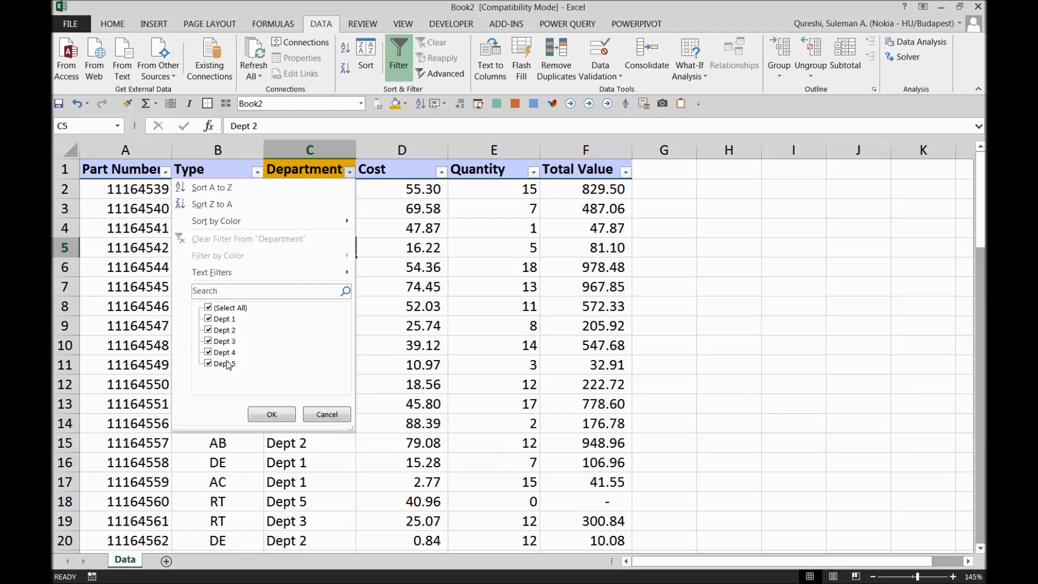
pyautogui.click(271, 414)
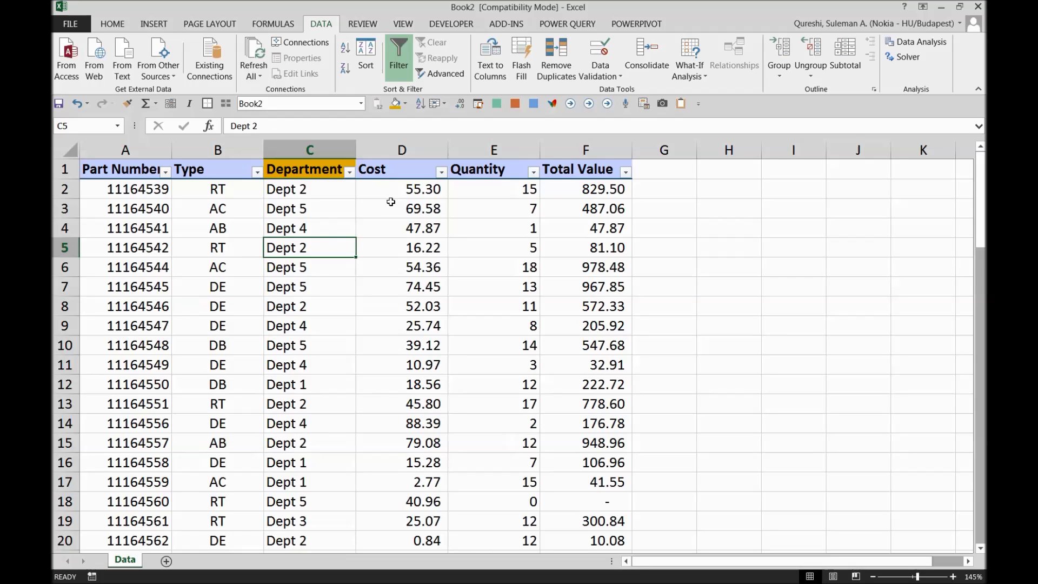
pyautogui.click(323, 183)
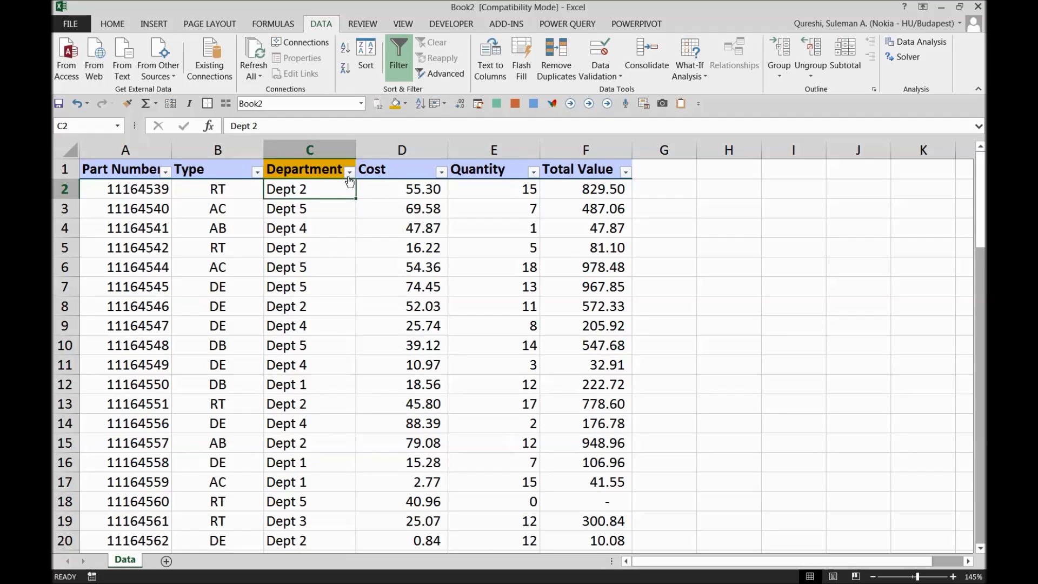
pyautogui.click(343, 69)
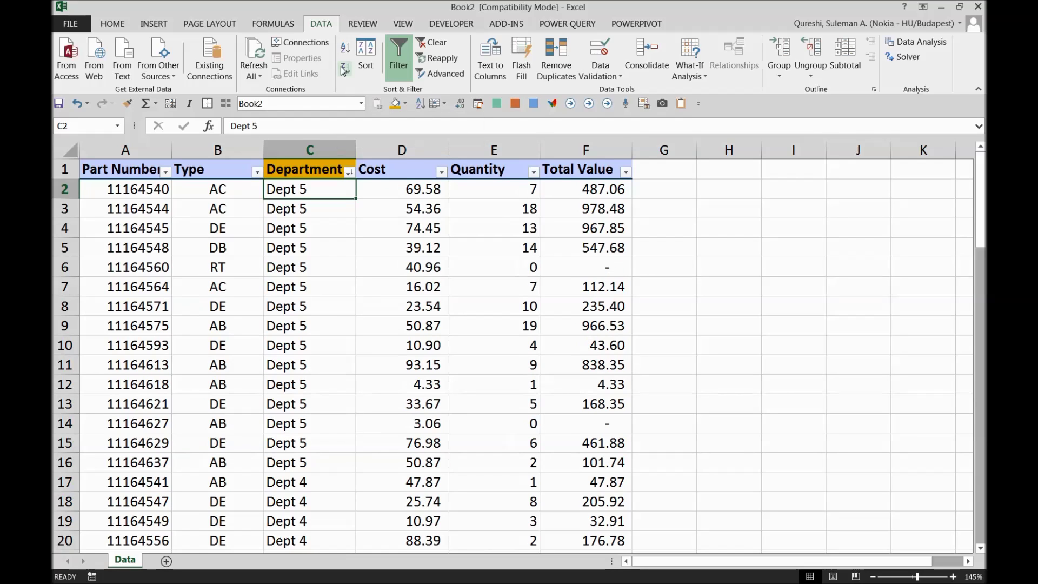
pyautogui.click(343, 51)
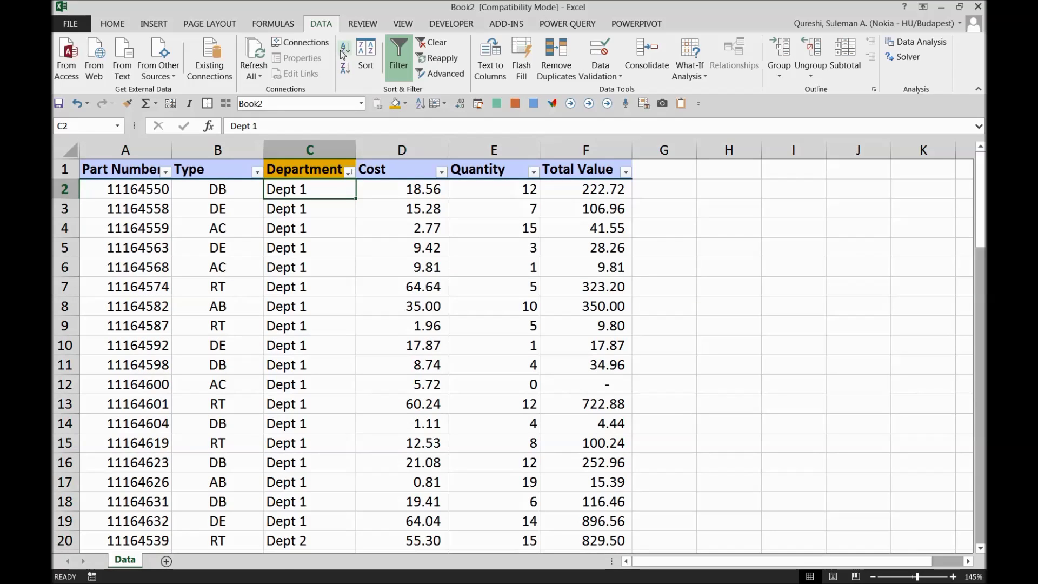
pyautogui.click(338, 225)
pyautogui.click(312, 284)
pyautogui.scroll(-4, 309, 303)
pyautogui.scroll(-4, 309, 311)
pyautogui.scroll(4, 311, 292)
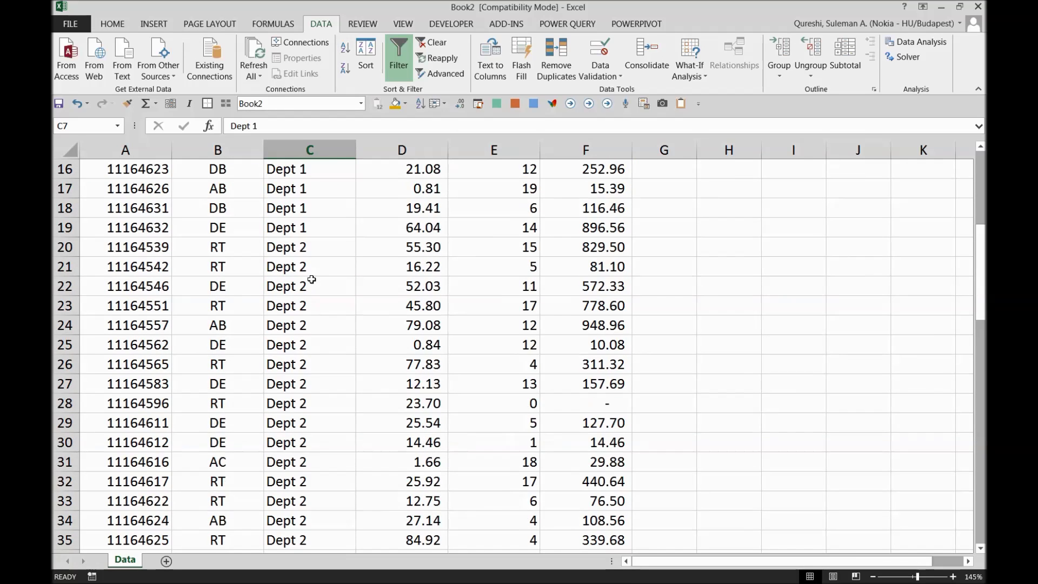
pyautogui.click(311, 271)
pyautogui.click(318, 301)
pyautogui.click(311, 289)
pyautogui.click(318, 308)
pyautogui.scroll(-7, 319, 325)
pyautogui.click(318, 328)
pyautogui.scroll(-3, 320, 330)
pyautogui.scroll(14, 324, 363)
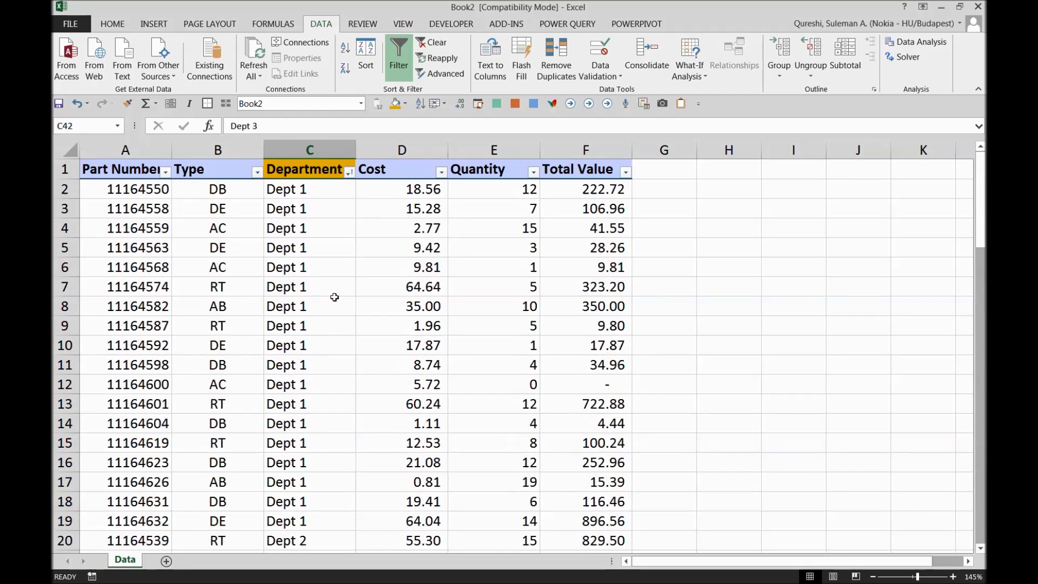
pyautogui.click(343, 228)
pyautogui.click(339, 185)
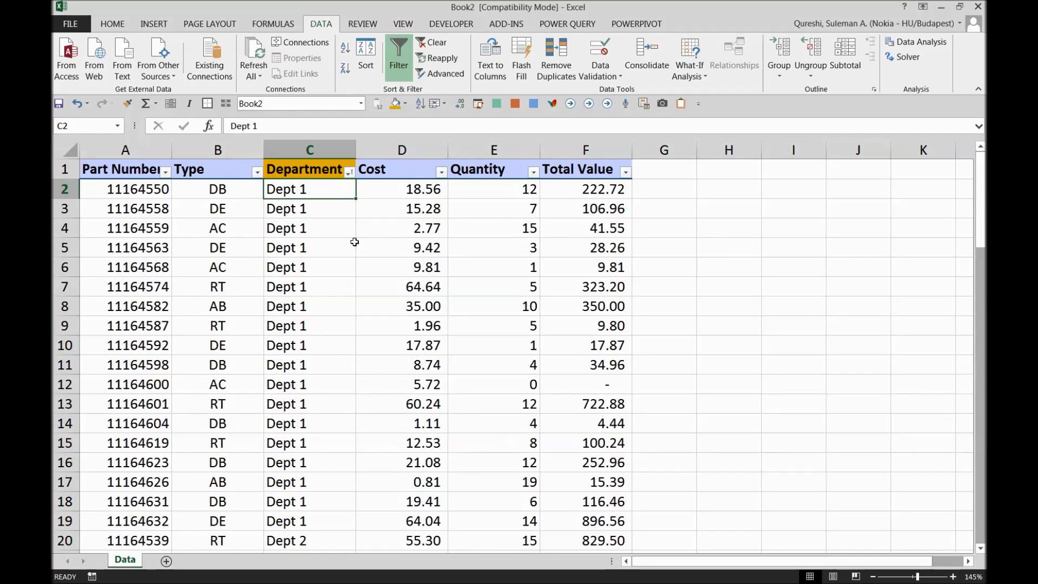
# Step: In the Subtotal dialog, group by Department, use Sum, and tick only Total Value
pyautogui.click(851, 67)
pyautogui.moveTo(531, 107); pyautogui.dragTo(387, 149)
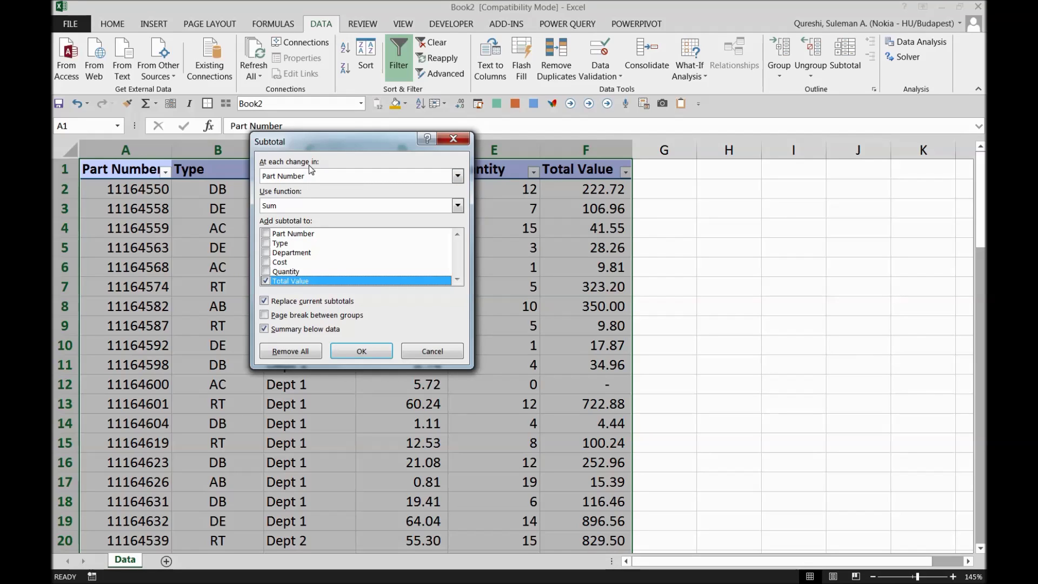
pyautogui.moveTo(345, 138); pyautogui.dragTo(500, 126)
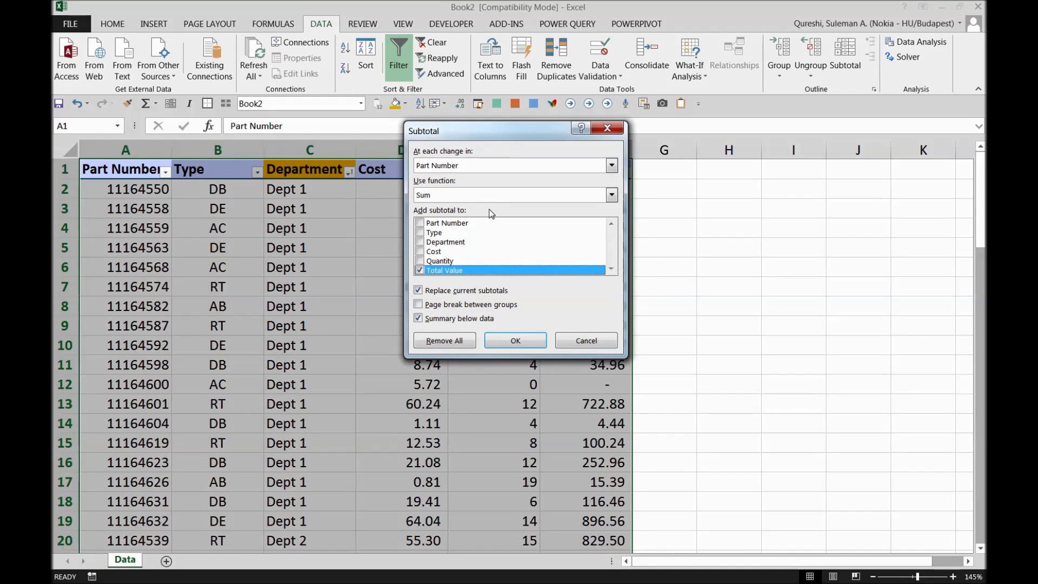
pyautogui.click(482, 166)
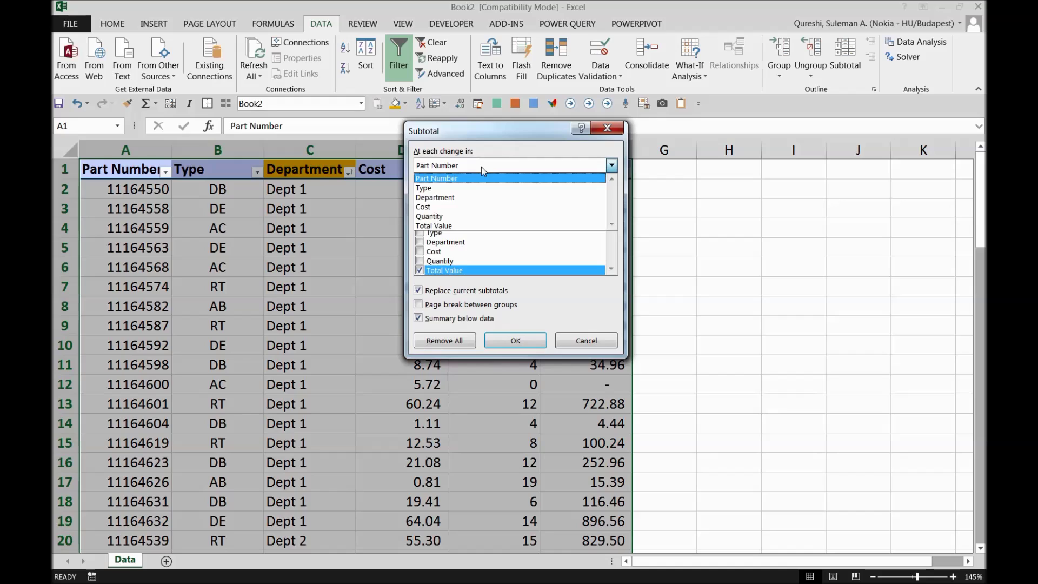
pyautogui.click(466, 194)
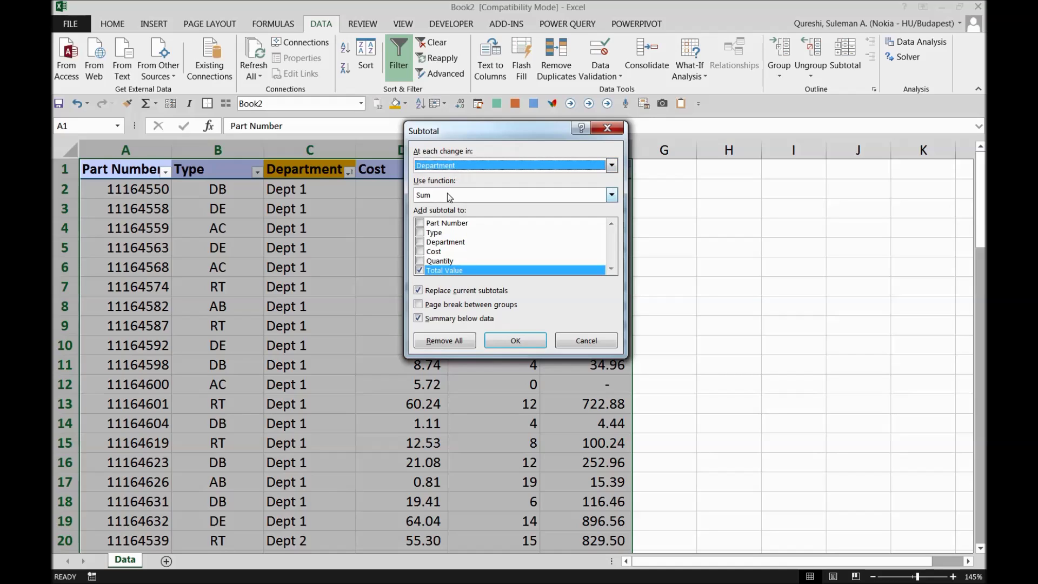
pyautogui.moveTo(475, 130); pyautogui.dragTo(744, 63)
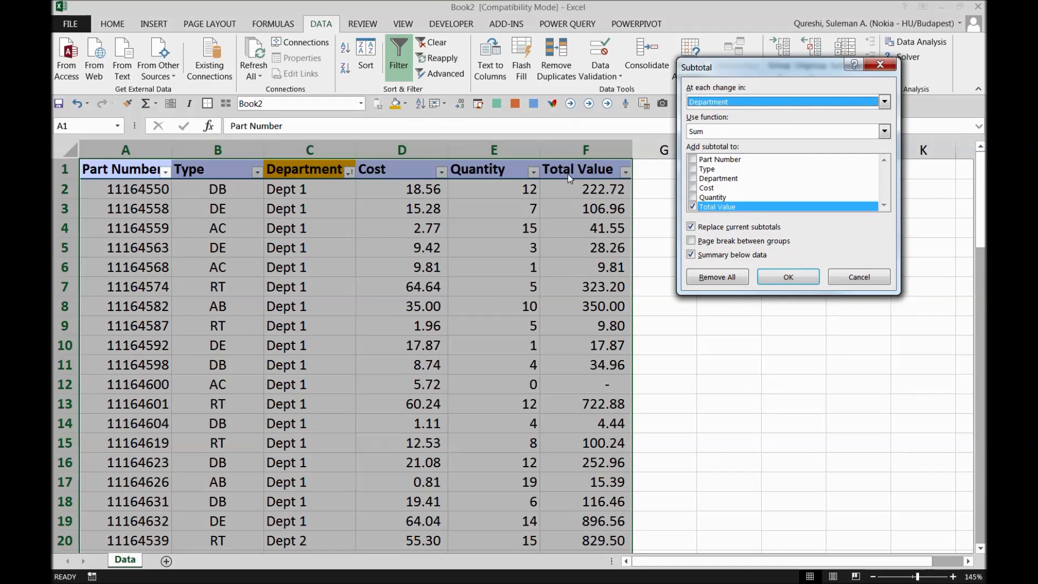
pyautogui.click(693, 207)
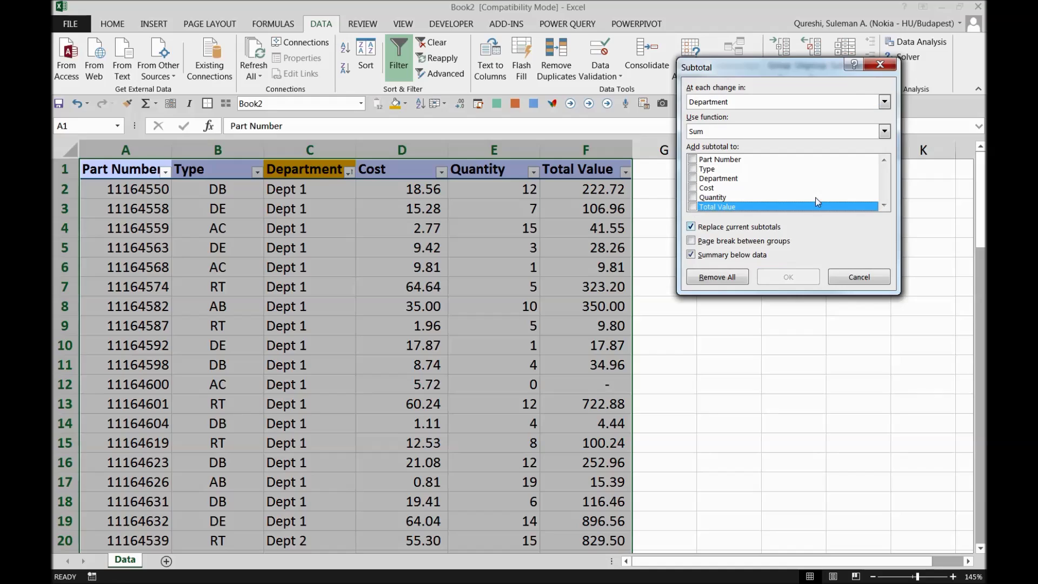
pyautogui.click(693, 178)
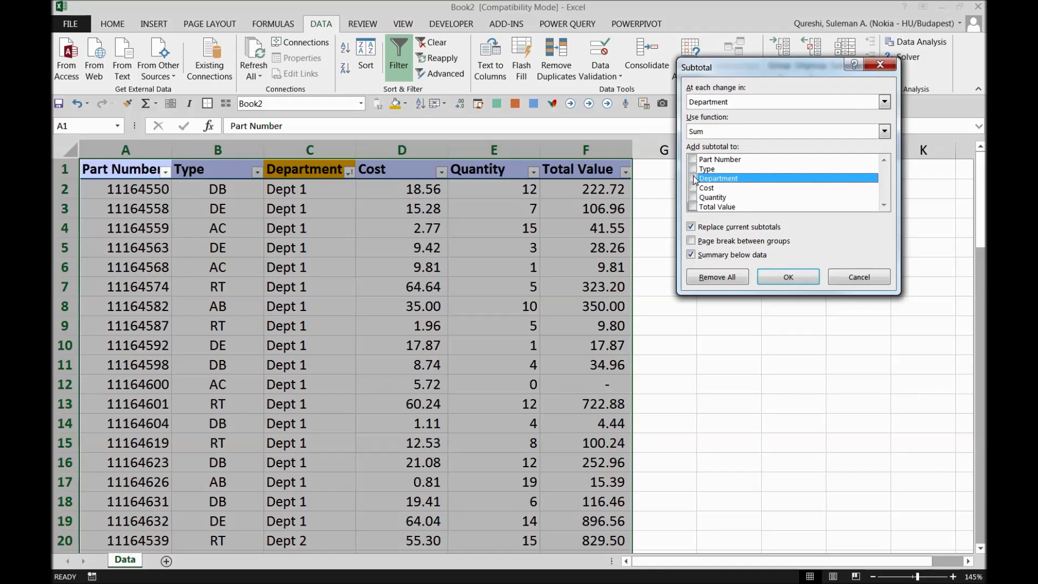
pyautogui.click(694, 207)
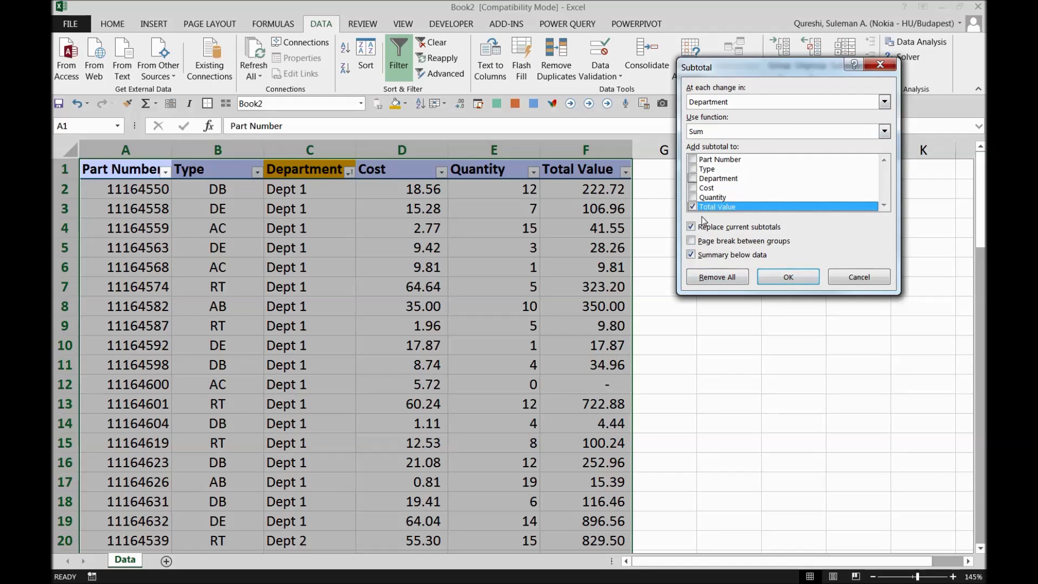
# Step: Apply the subtotals, adding a Dept 1 Total of 3,254.06 and outline levels
pyautogui.click(777, 278)
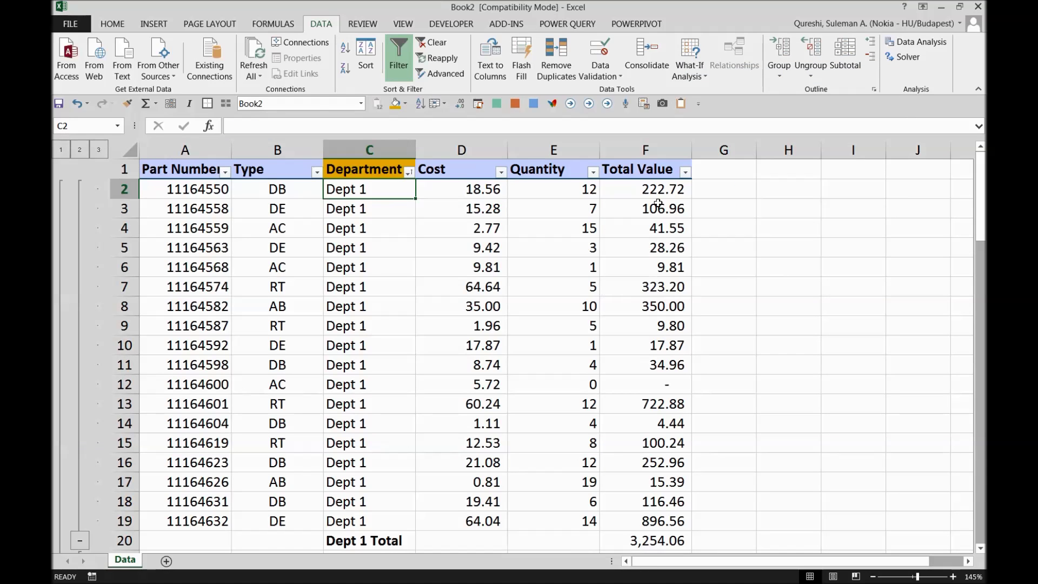
# Step: Fill the Dept 1 Total row, columns A to F, with gold
pyautogui.moveTo(375, 195); pyautogui.dragTo(373, 267)
pyautogui.scroll(-2, 373, 289)
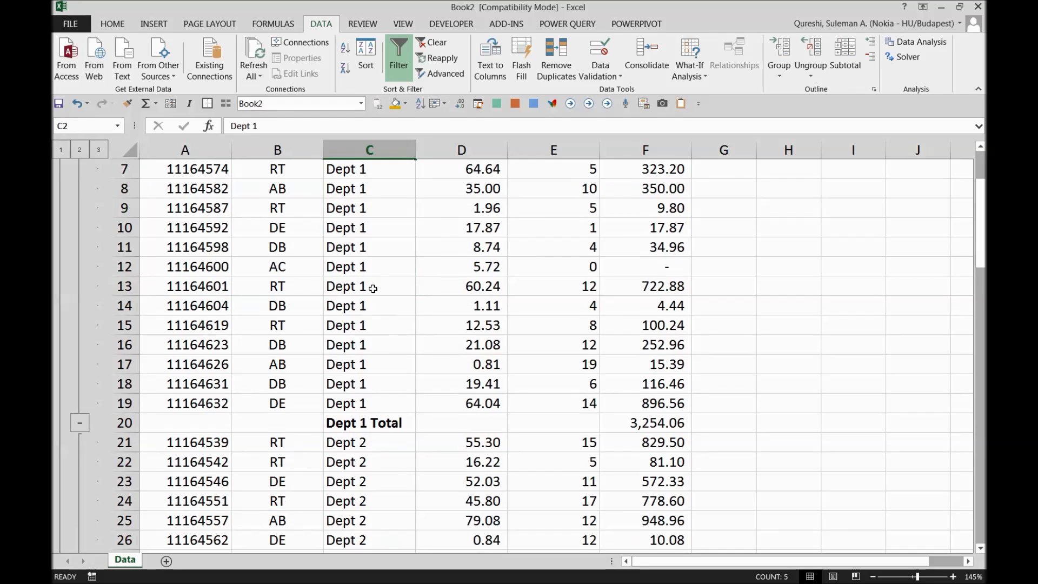
pyautogui.click(373, 400)
pyautogui.moveTo(196, 425); pyautogui.dragTo(645, 427)
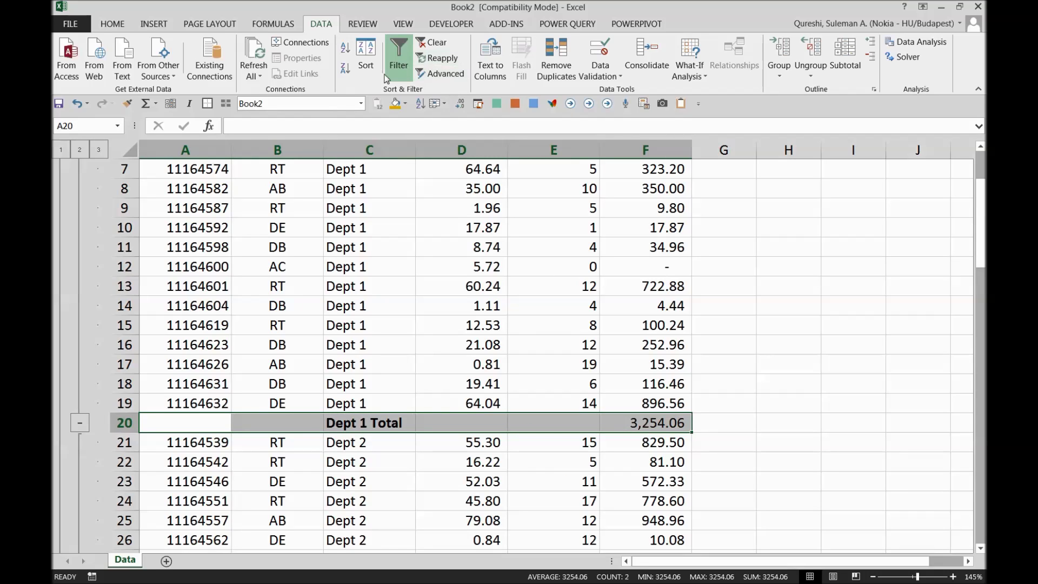
pyautogui.click(396, 104)
# Step: Check the Dept 1 Total sum formula against the Dept 1 Total Value figures
pyautogui.scroll(2, 418, 233)
pyautogui.moveTo(351, 189); pyautogui.dragTo(354, 521)
pyautogui.scroll(-2, 354, 480)
pyautogui.click(386, 417)
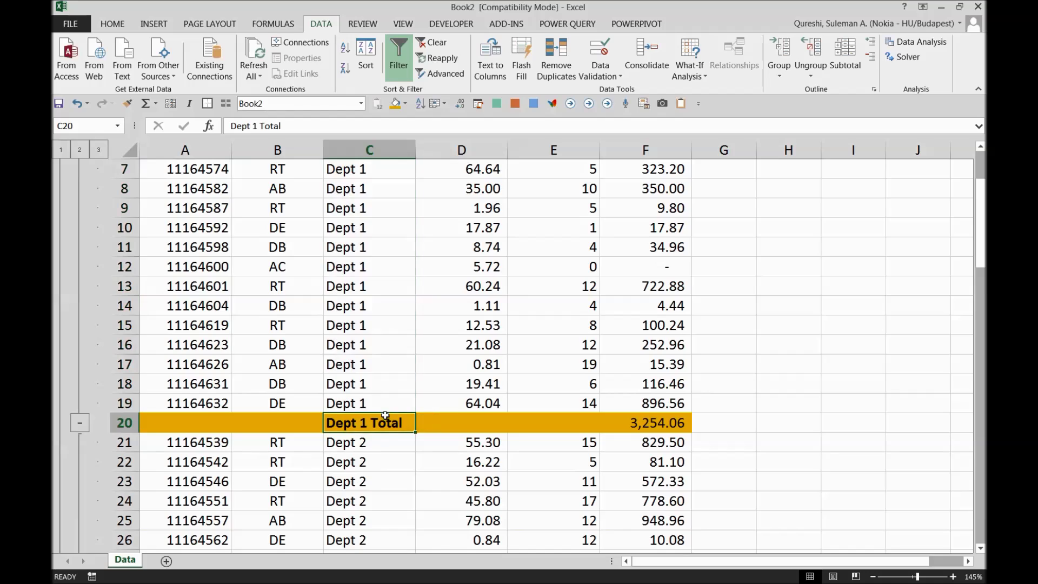
pyautogui.click(661, 427)
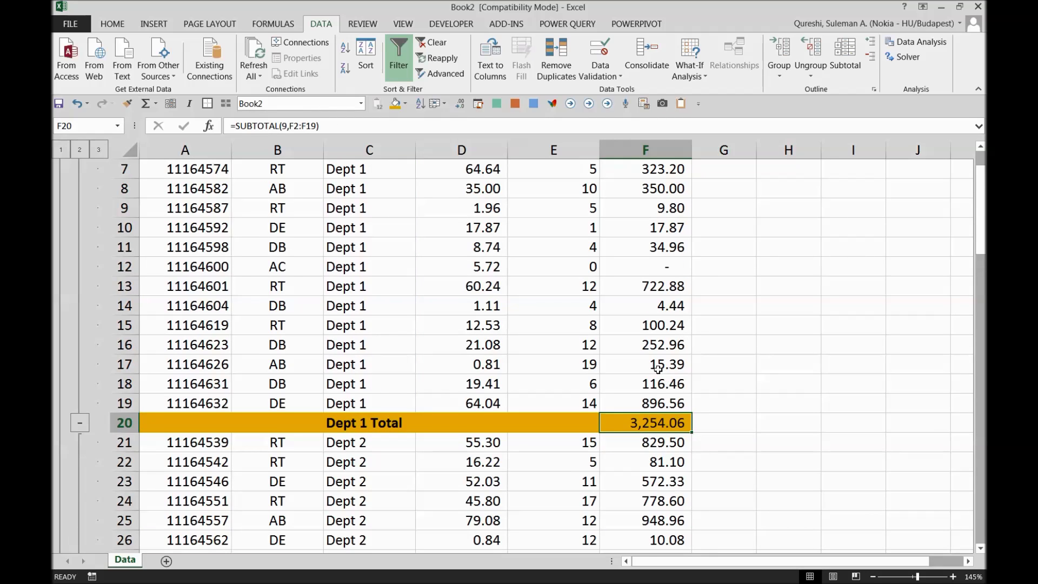
pyautogui.scroll(2, 658, 368)
pyautogui.moveTo(663, 189); pyautogui.dragTo(652, 520)
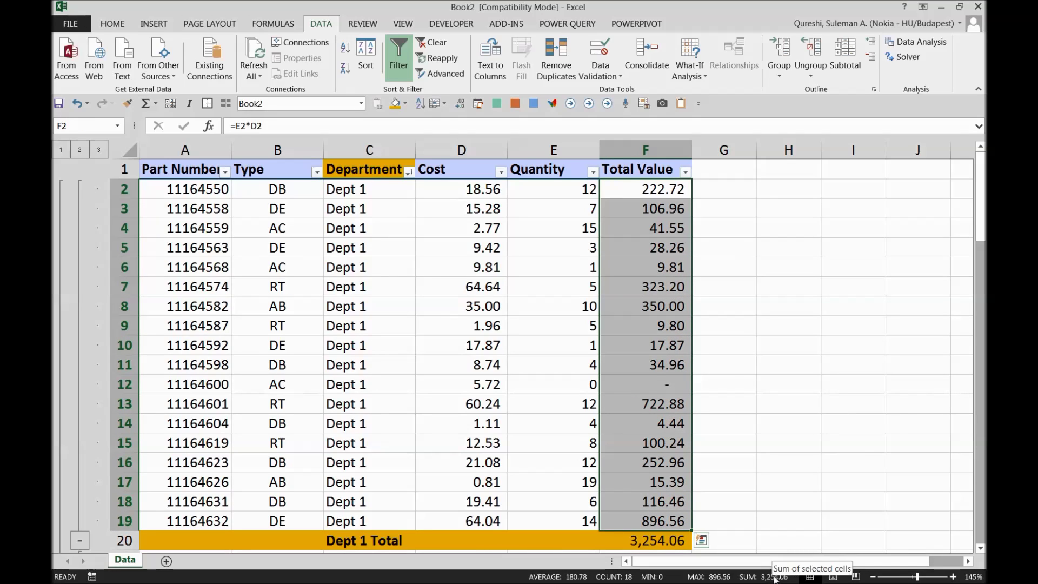
pyautogui.click(696, 301)
# Step: Fill the Dept 2 Total row with gold and check its sum
pyautogui.scroll(-6, 440, 250)
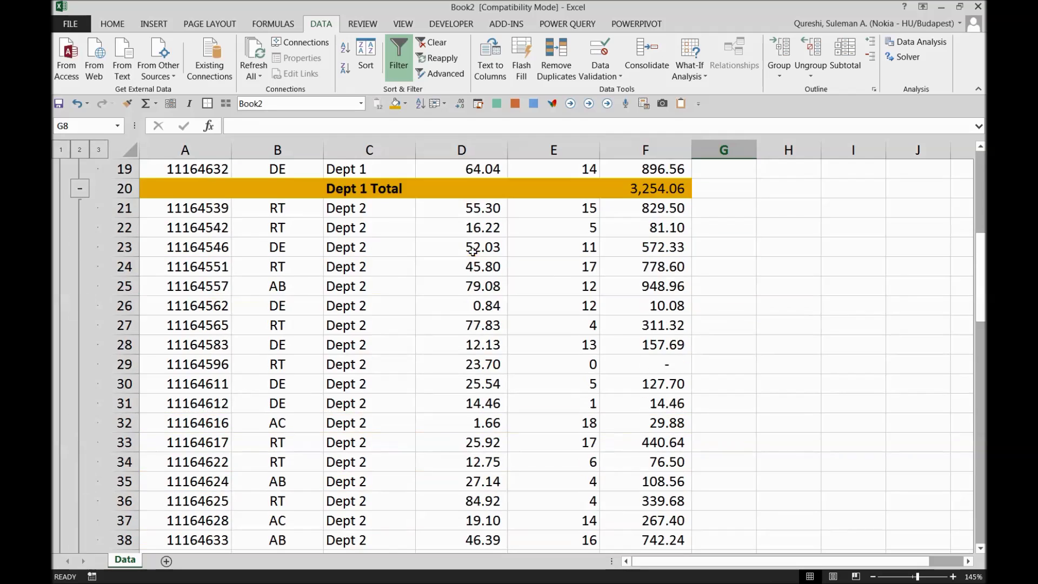
pyautogui.moveTo(378, 205); pyautogui.dragTo(385, 471)
pyautogui.scroll(-2, 405, 325)
pyautogui.moveTo(378, 385); pyautogui.dragTo(376, 441)
pyautogui.moveTo(656, 464); pyautogui.dragTo(208, 461)
pyautogui.click(395, 104)
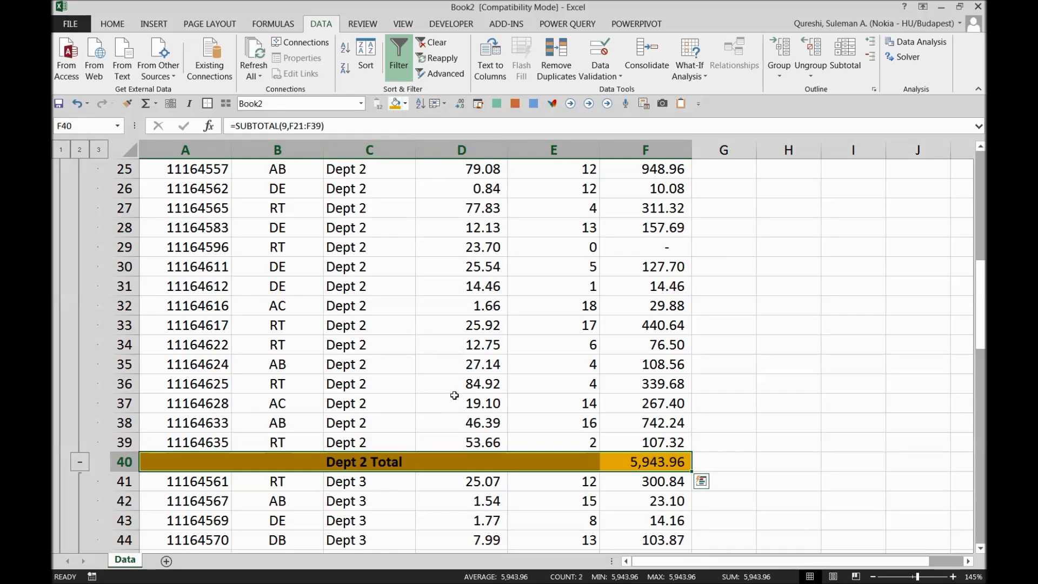
pyautogui.click(686, 464)
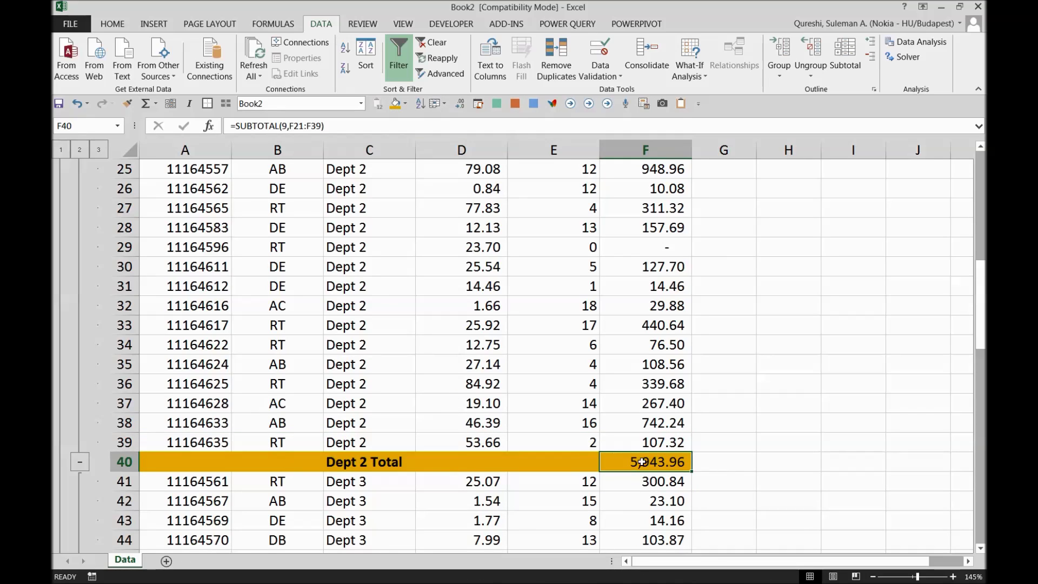
# Step: Fill the Dept 3 and Dept 4 Total rows with gold
pyautogui.scroll(-4, 682, 384)
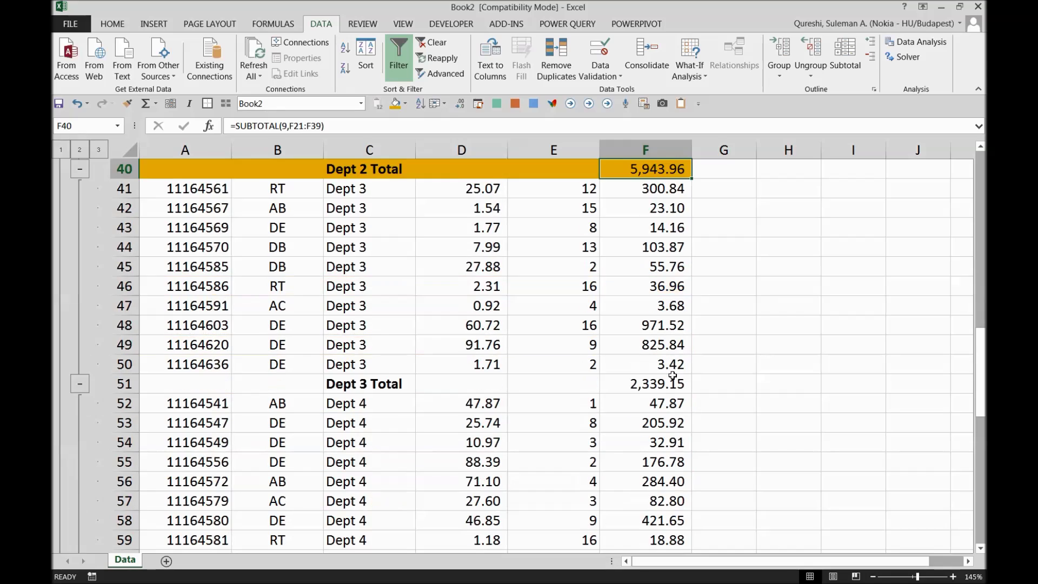
pyautogui.moveTo(357, 189); pyautogui.dragTo(359, 227)
pyautogui.moveTo(366, 264); pyautogui.dragTo(365, 344)
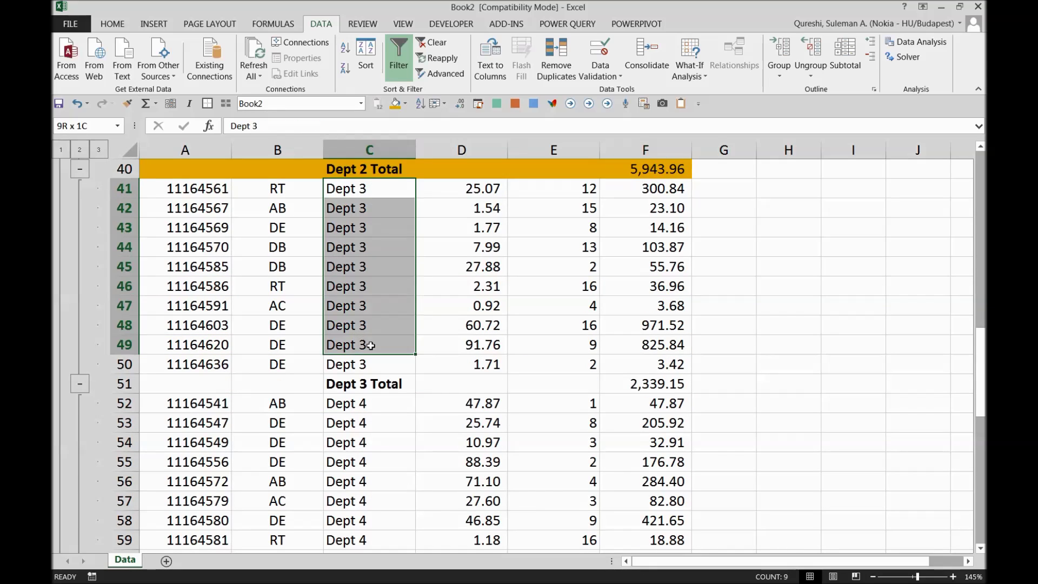
pyautogui.moveTo(163, 385); pyautogui.dragTo(645, 390)
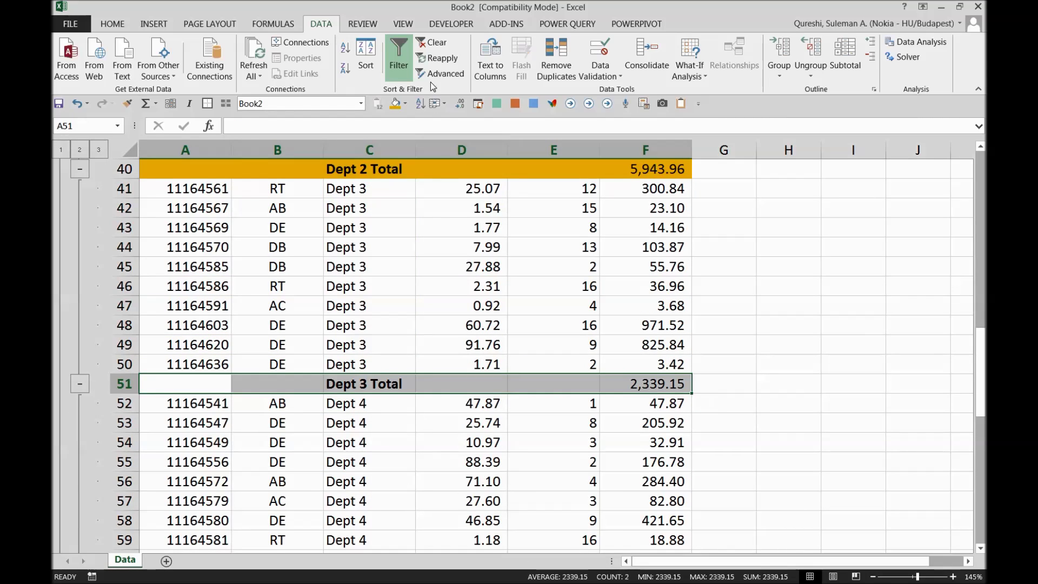
pyautogui.click(394, 104)
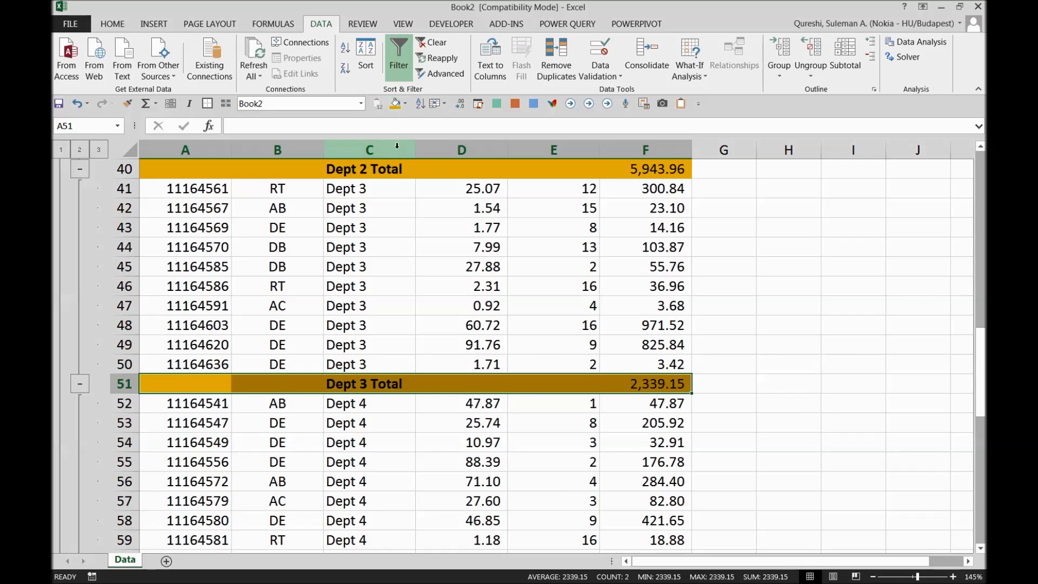
pyautogui.scroll(-6, 404, 163)
pyautogui.moveTo(186, 381); pyautogui.dragTo(617, 375)
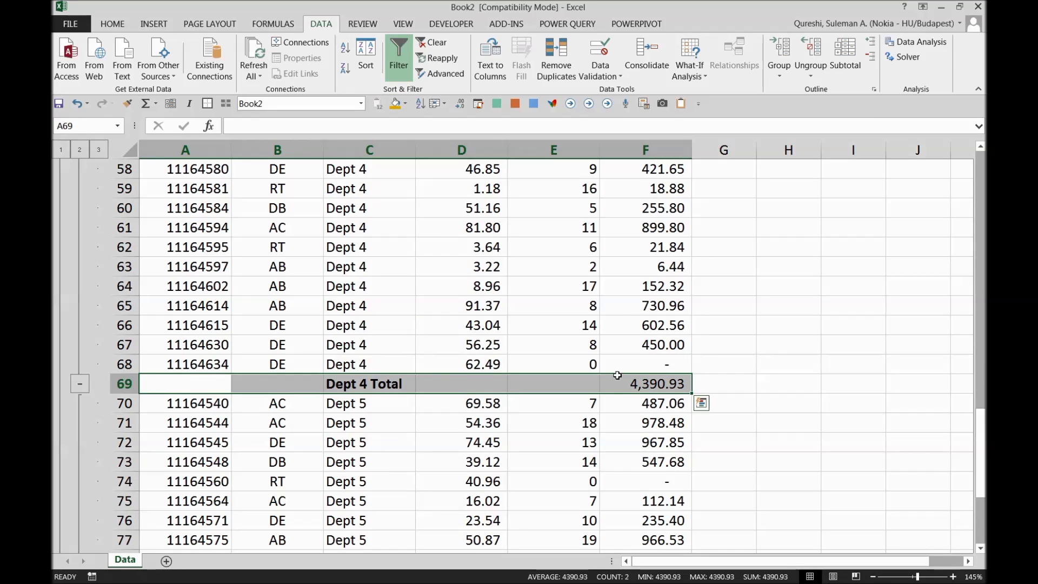
pyautogui.click(395, 103)
# Step: Fill the Dept 5 Total row (5,913.39) with gold and select the Grand Total row
pyautogui.scroll(-5, 441, 207)
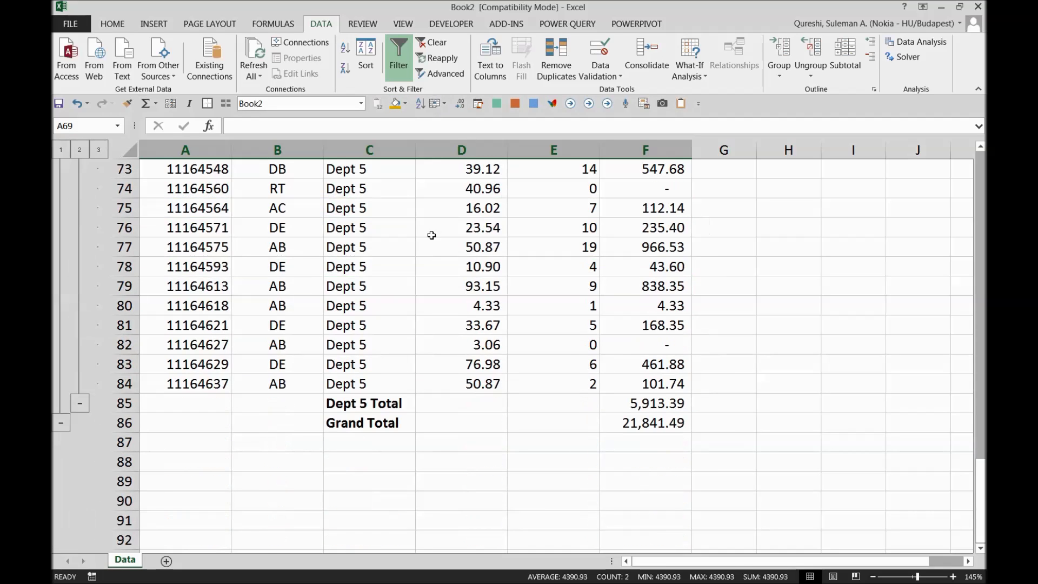
pyautogui.click(196, 397)
pyautogui.moveTo(196, 398); pyautogui.dragTo(620, 401)
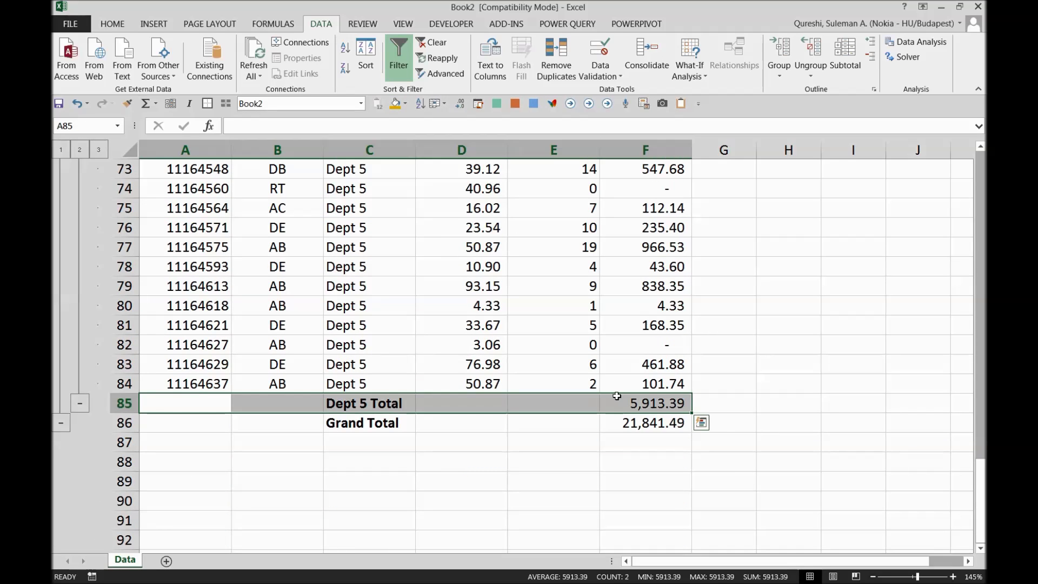
pyautogui.click(395, 103)
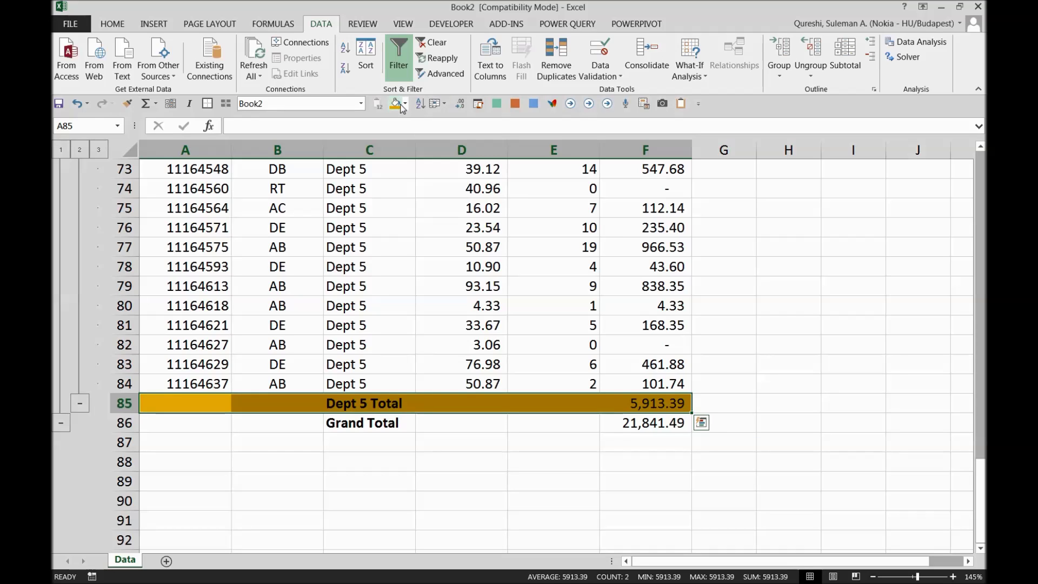
pyautogui.moveTo(197, 424); pyautogui.dragTo(645, 429)
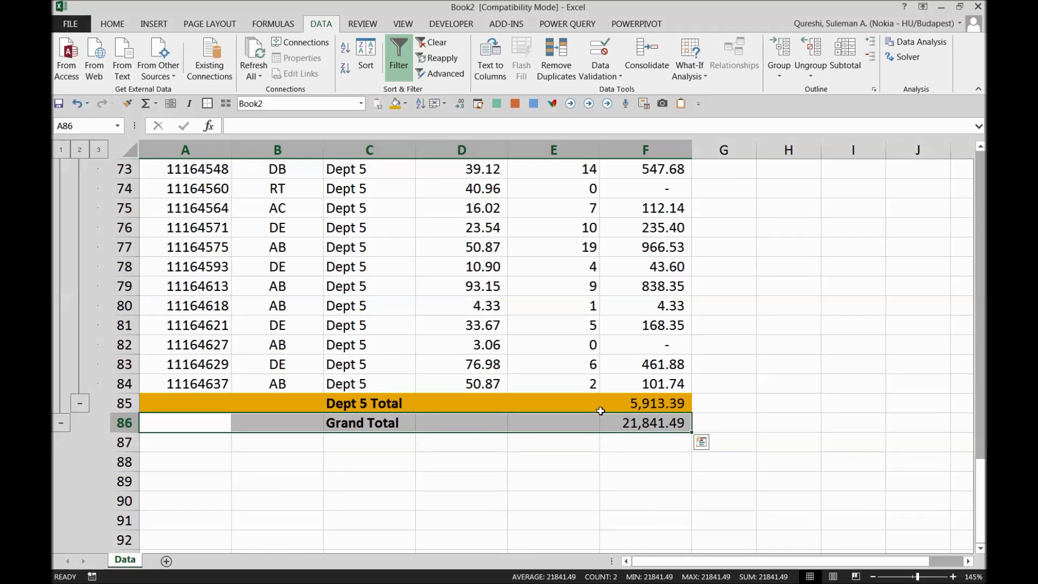
pyautogui.scroll(20, 600, 411)
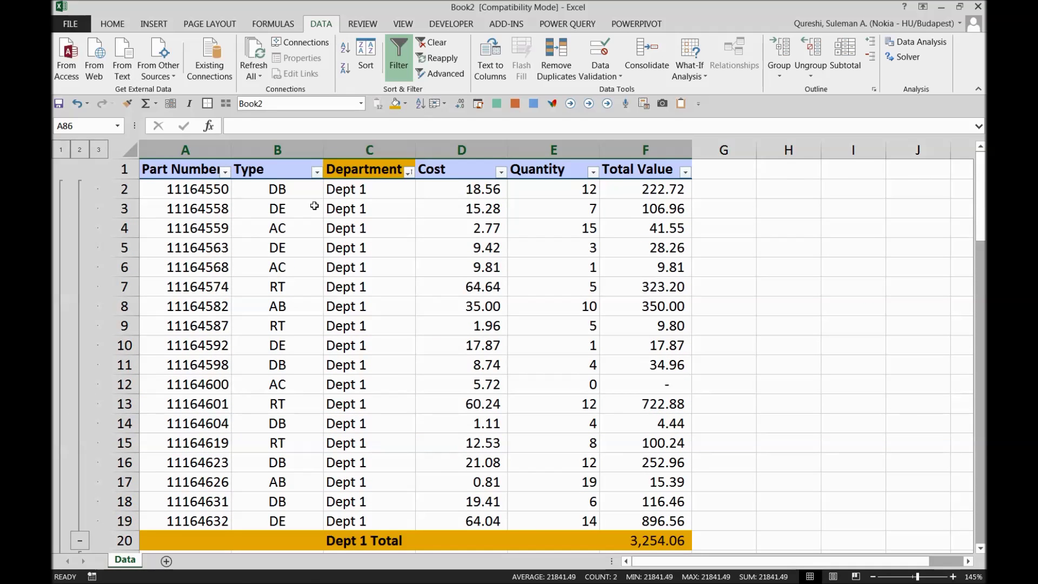
# Step: Collapse the outline to level 2 and review the Dept 1–5 Total rows
pyautogui.click(354, 267)
pyautogui.scroll(-5, 373, 327)
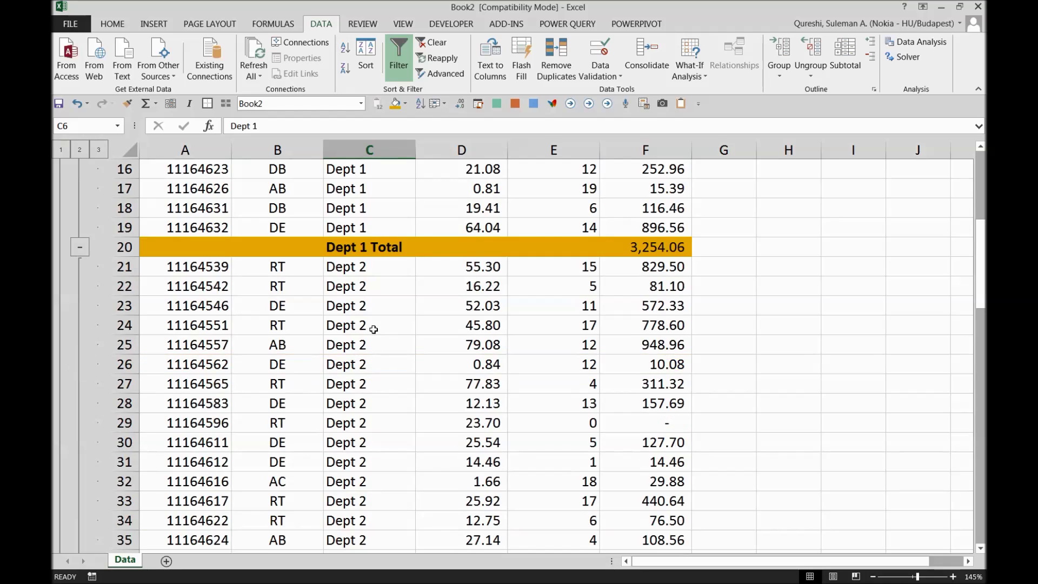
pyautogui.scroll(5, 374, 329)
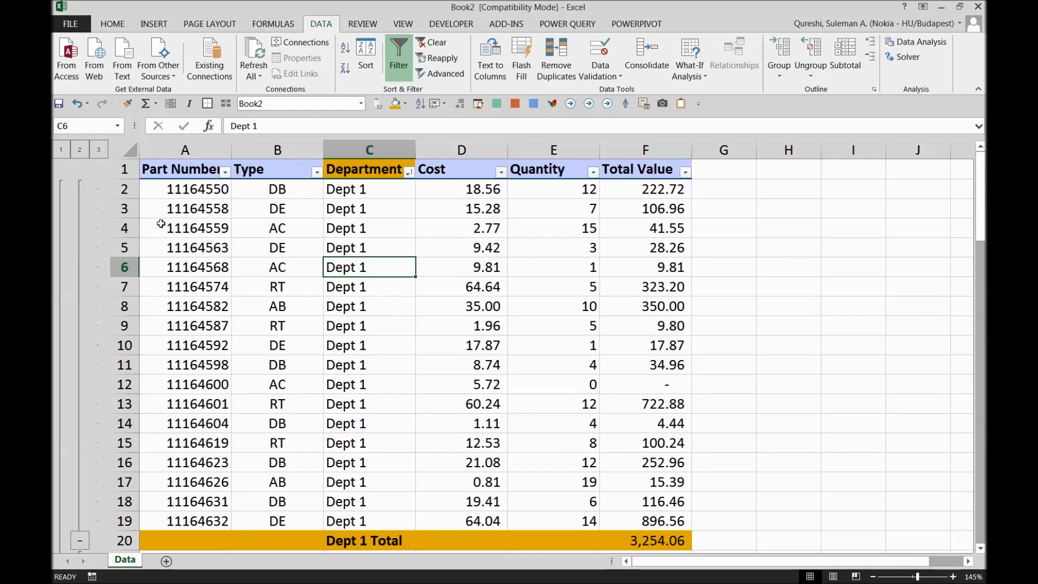
pyautogui.click(79, 150)
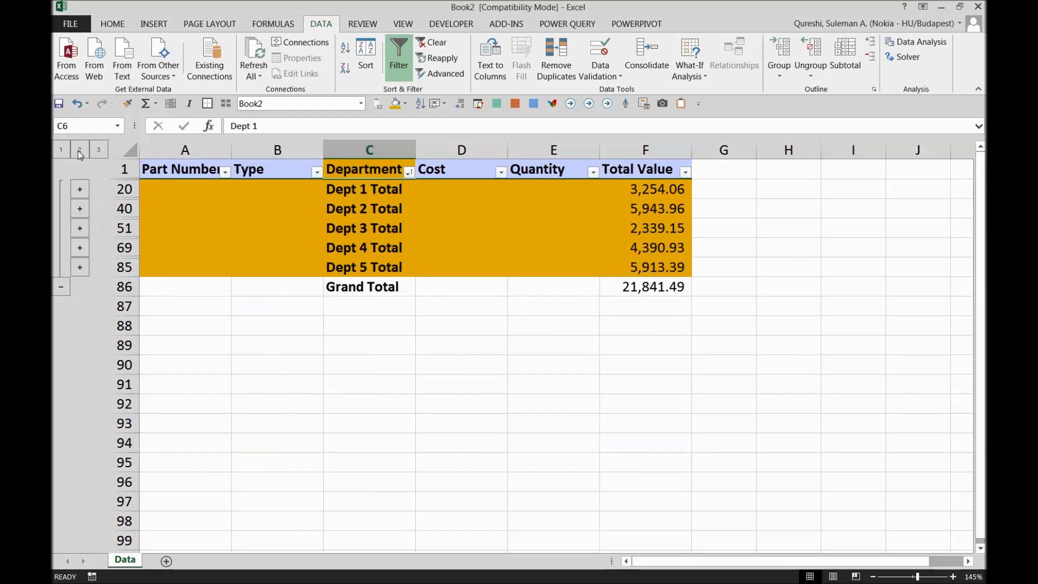
pyautogui.click(204, 194)
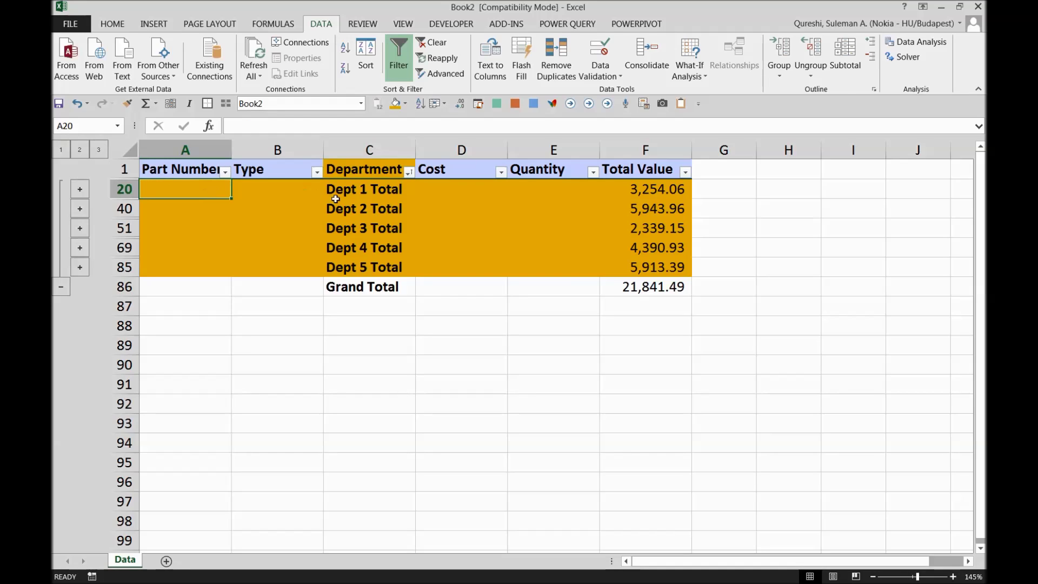
pyautogui.click(356, 194)
pyautogui.click(360, 214)
pyautogui.click(358, 226)
pyautogui.click(362, 250)
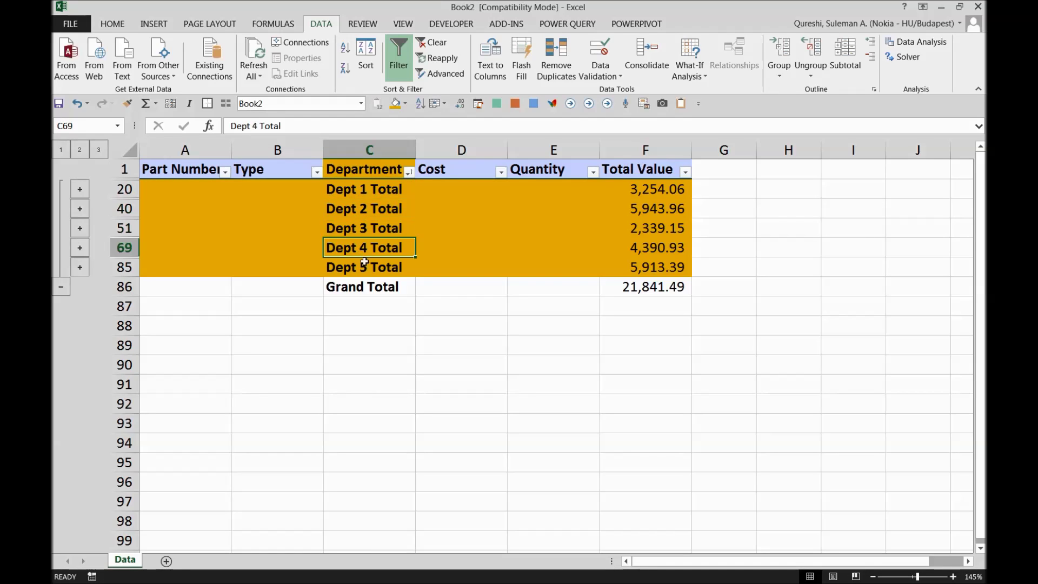
pyautogui.click(365, 264)
# Step: Fill the Grand Total row A86:F86 with dark orange
pyautogui.moveTo(644, 189); pyautogui.dragTo(645, 275)
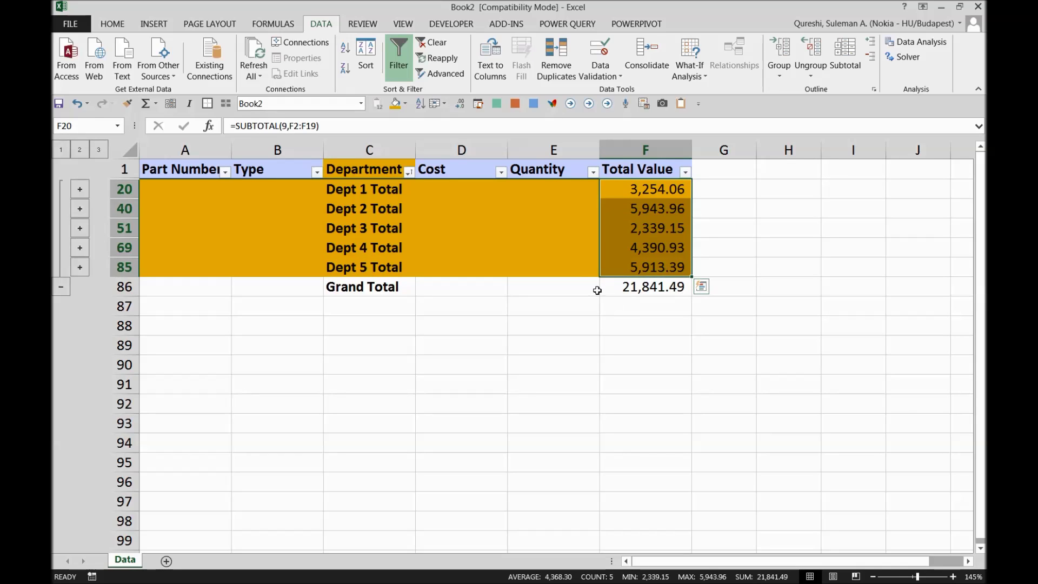
pyautogui.moveTo(226, 285); pyautogui.dragTo(691, 288)
pyautogui.click(405, 104)
pyautogui.click(419, 208)
pyautogui.click(493, 383)
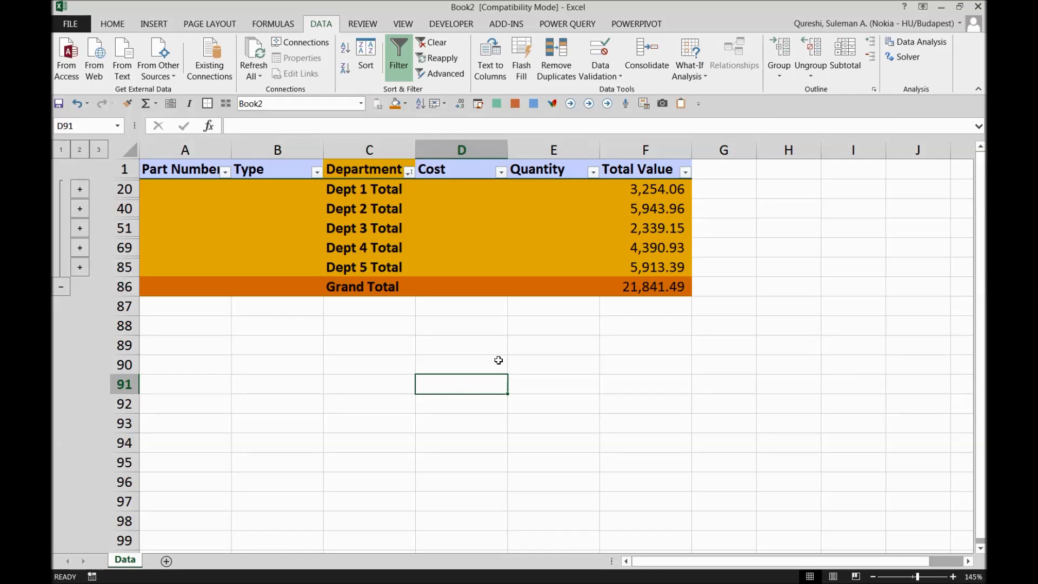
# Step: Switch between outline levels 3, 1 and 2 to compare the department totals
pyautogui.click(96, 150)
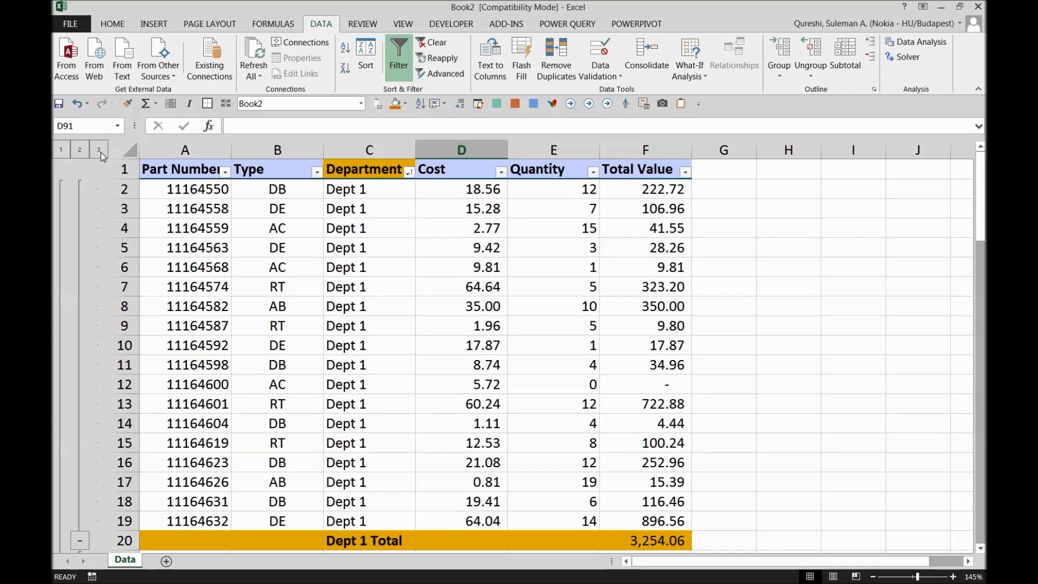
pyautogui.click(61, 150)
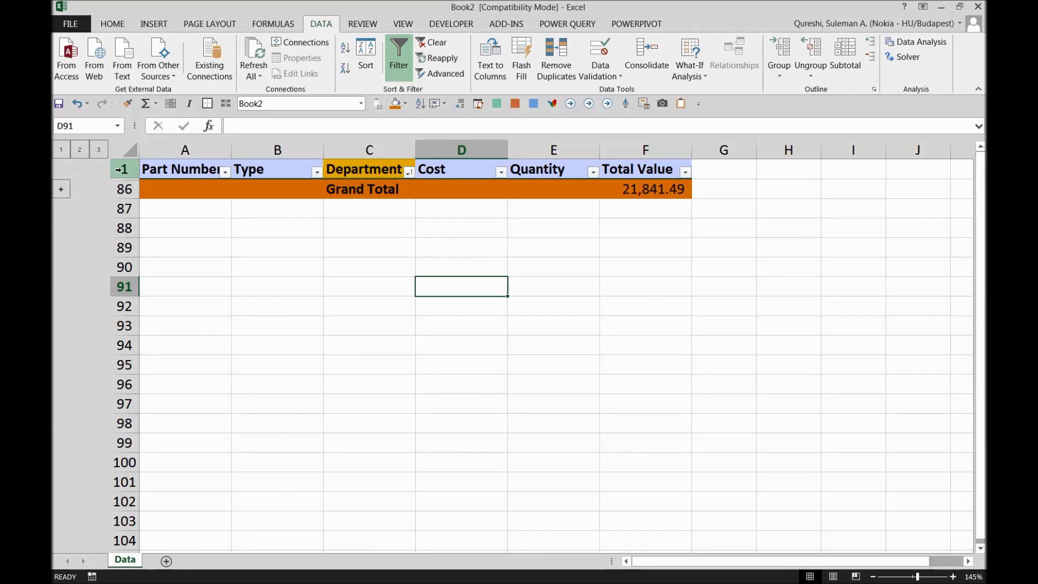
pyautogui.click(79, 150)
pyautogui.click(361, 191)
pyautogui.click(368, 248)
pyautogui.click(351, 212)
pyautogui.click(346, 232)
pyautogui.click(347, 216)
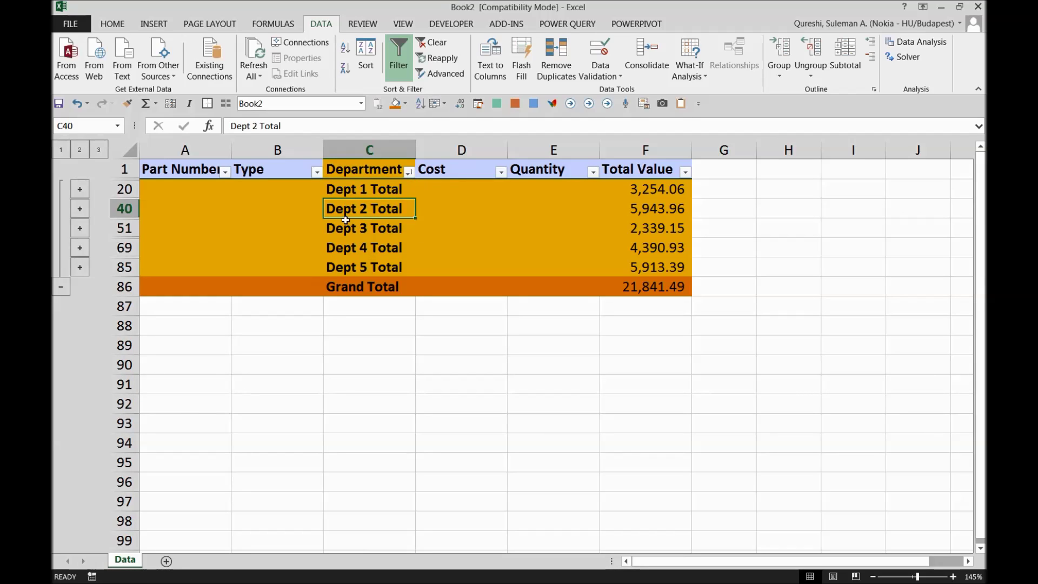
pyautogui.click(345, 230)
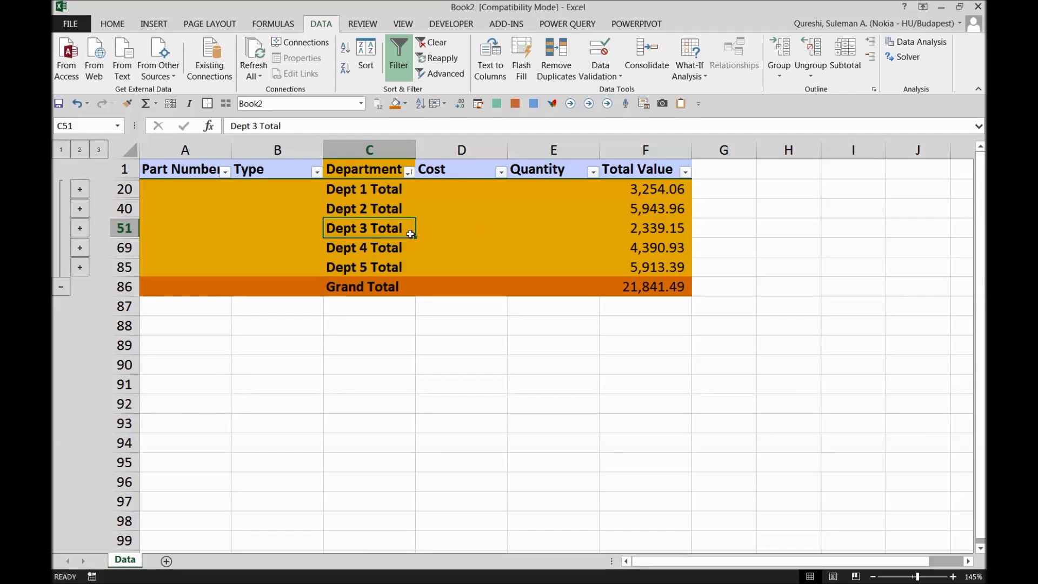
# Step: Expand Dept 3, check its Total formula, then expand the outline to level 3
pyautogui.click(80, 230)
pyautogui.moveTo(335, 230); pyautogui.dragTo(353, 414)
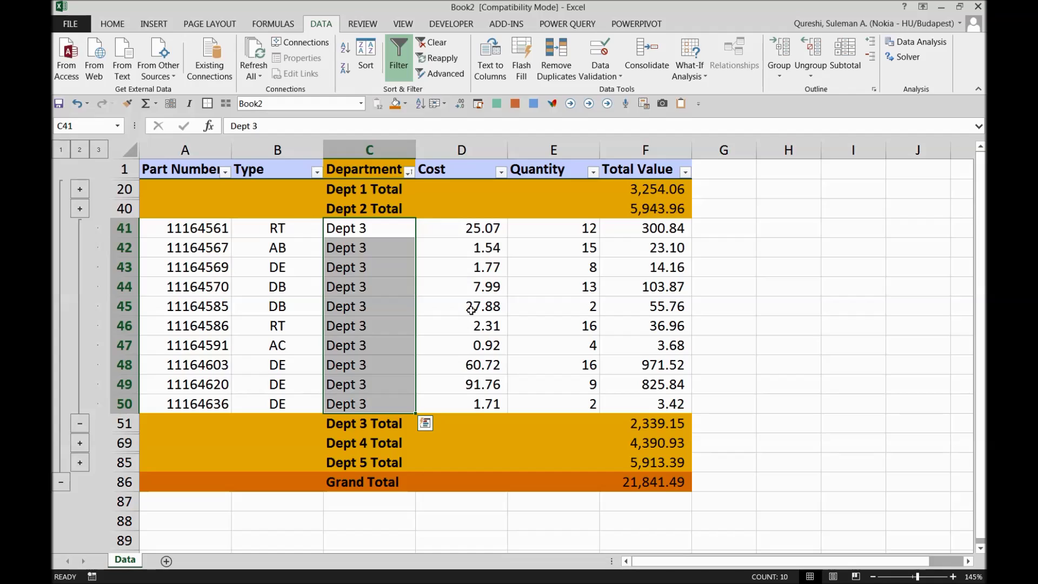
pyautogui.click(655, 417)
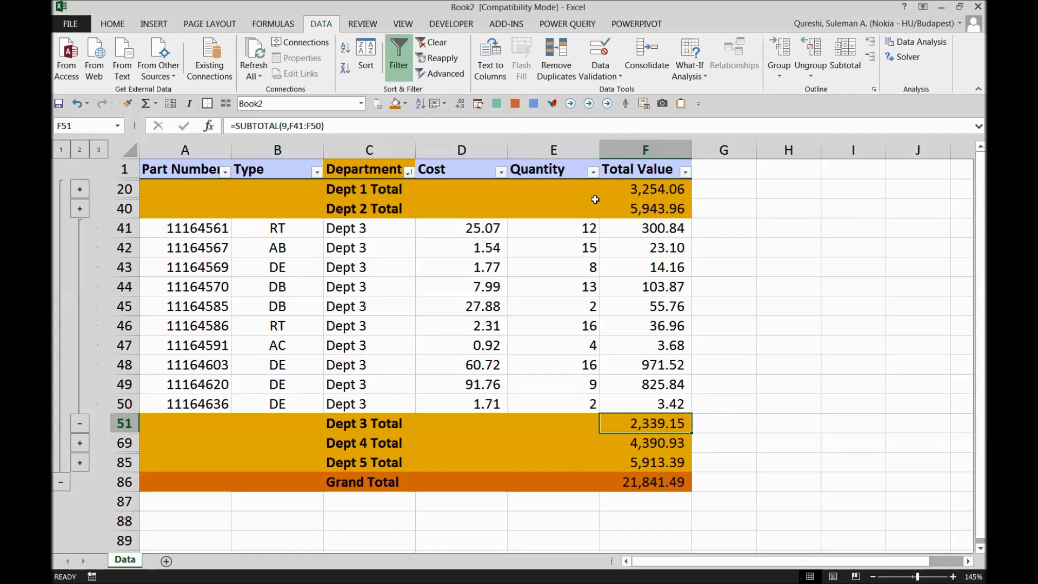
pyautogui.click(98, 149)
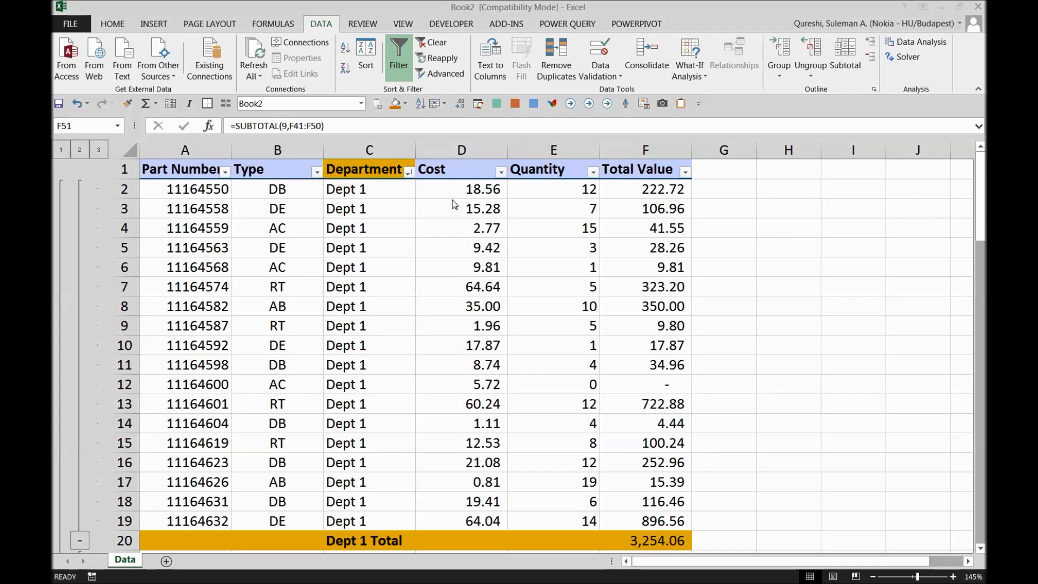
pyautogui.click(386, 169)
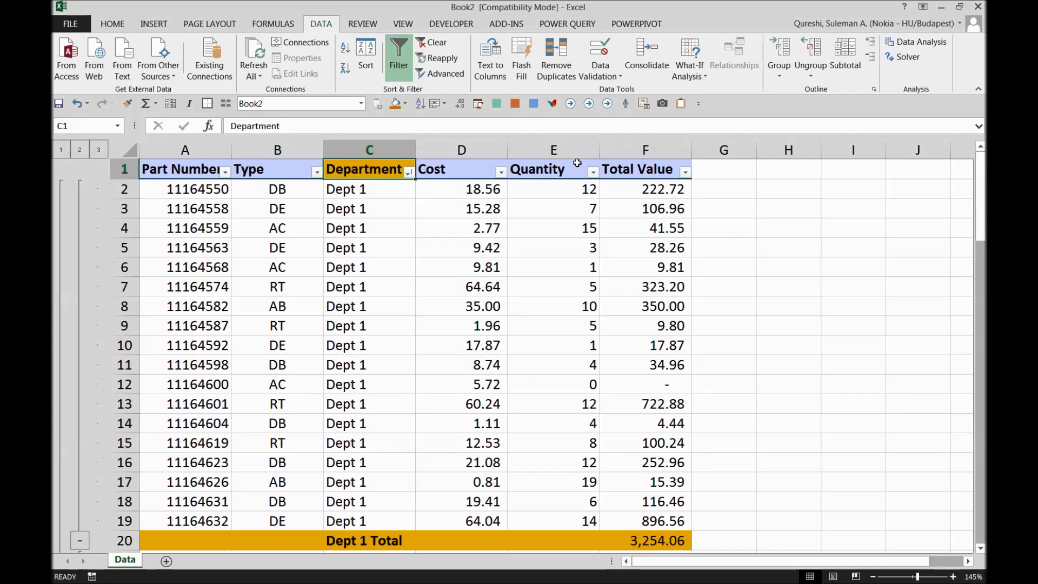
# Step: Switch the Department subtotals to Average of Total Value, giving Dept 1 Average 180.78
pyautogui.click(620, 169)
pyautogui.click(855, 55)
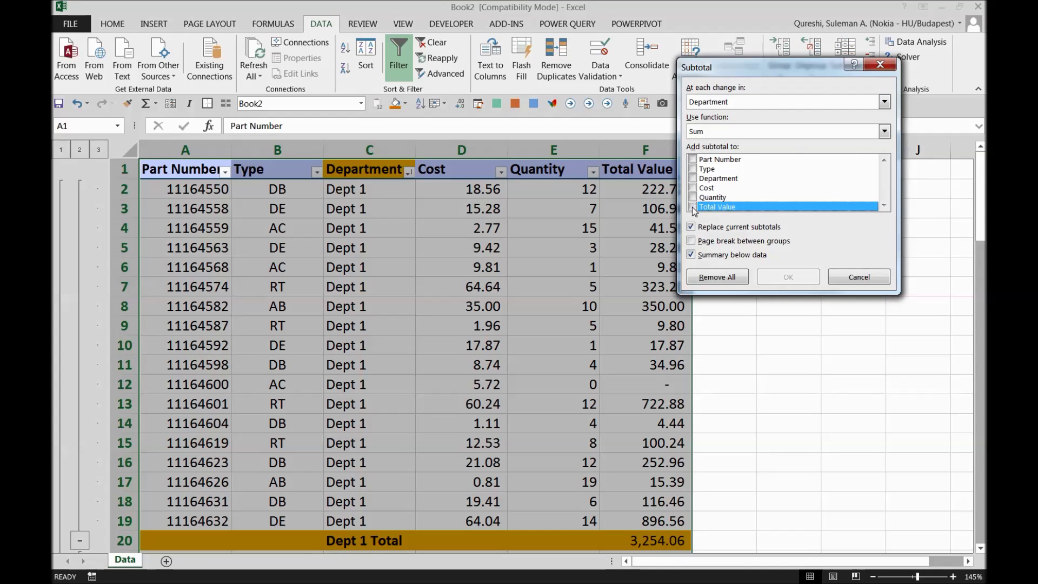
pyautogui.click(721, 132)
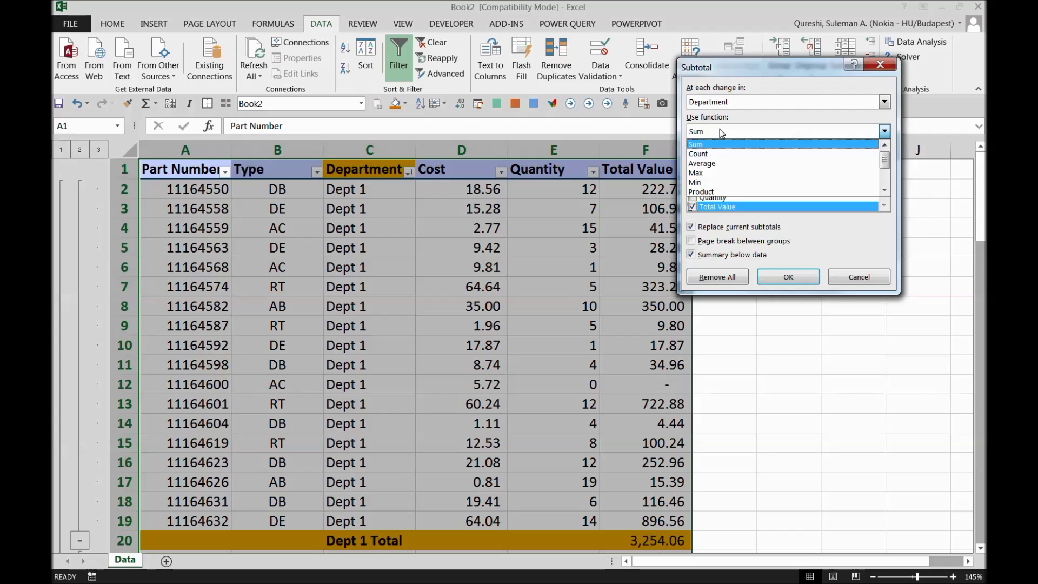
pyautogui.click(707, 163)
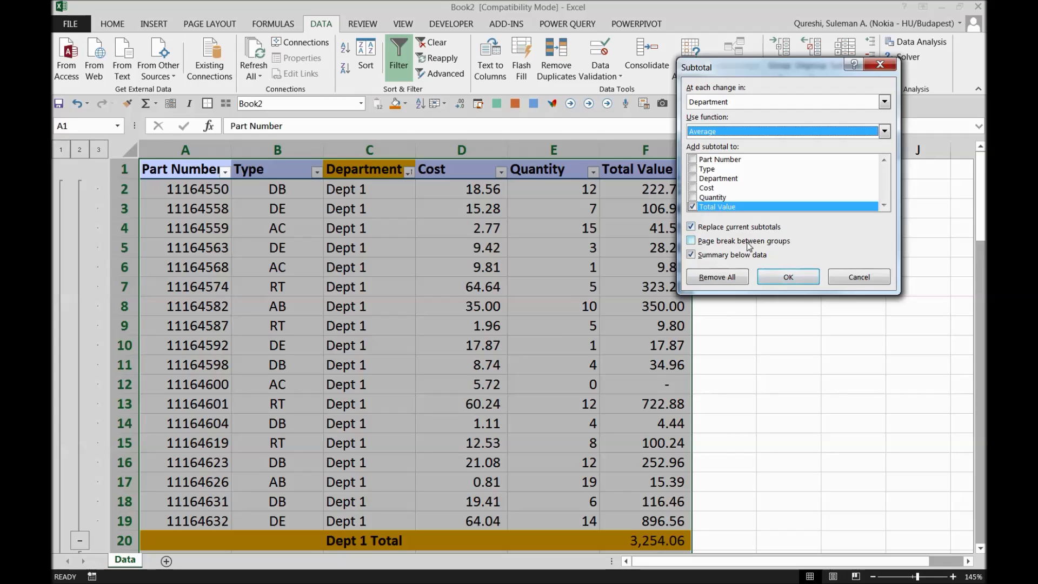
pyautogui.click(788, 276)
pyautogui.click(593, 312)
pyautogui.scroll(-2, 593, 312)
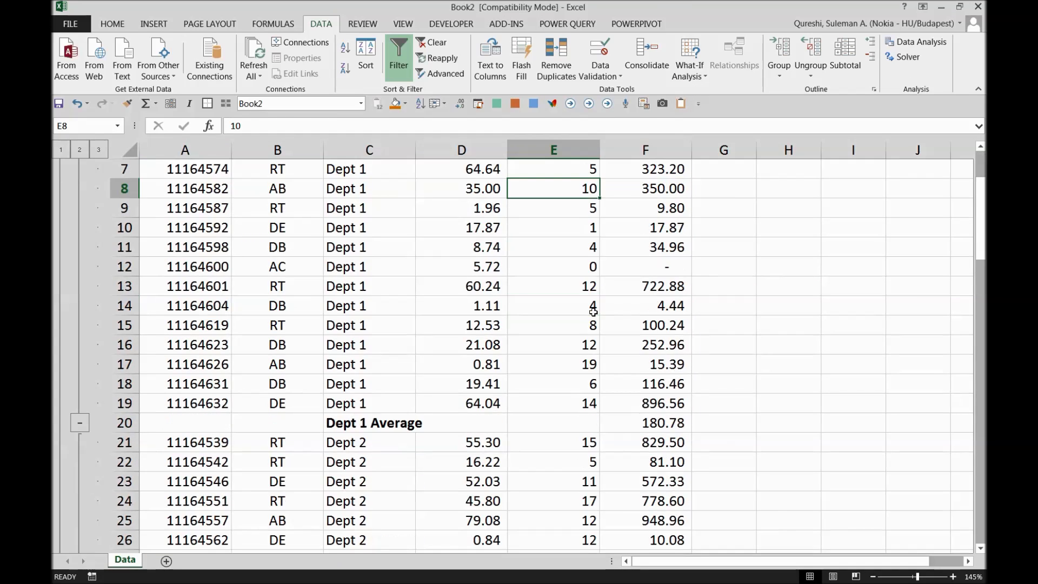
# Step: Inspect the =SUBTOTAL(1,F2:F19) formula in F20 without changing it
pyautogui.moveTo(213, 424); pyautogui.dragTo(673, 424)
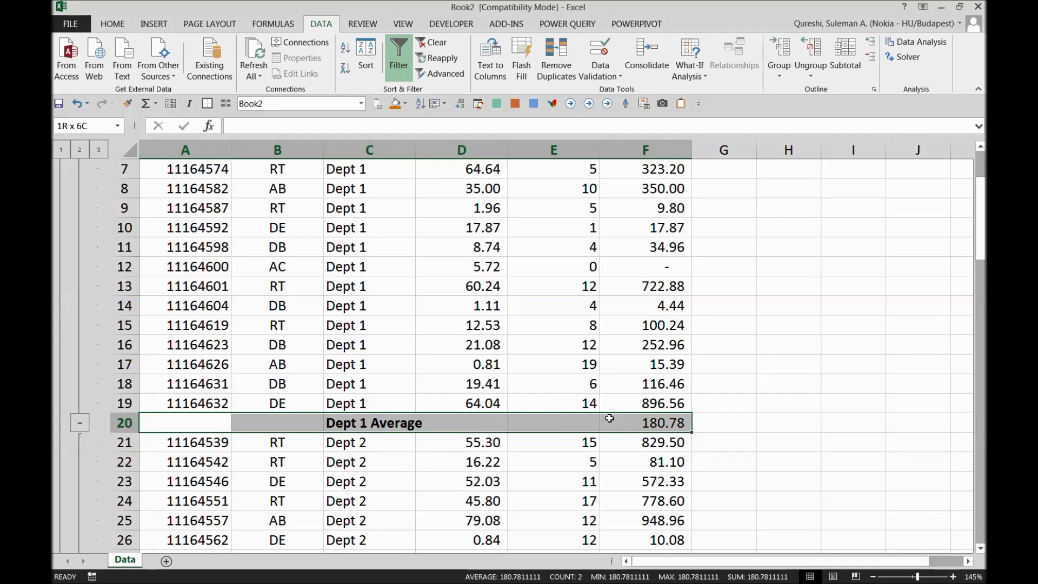
pyautogui.click(653, 425)
pyautogui.click(287, 126)
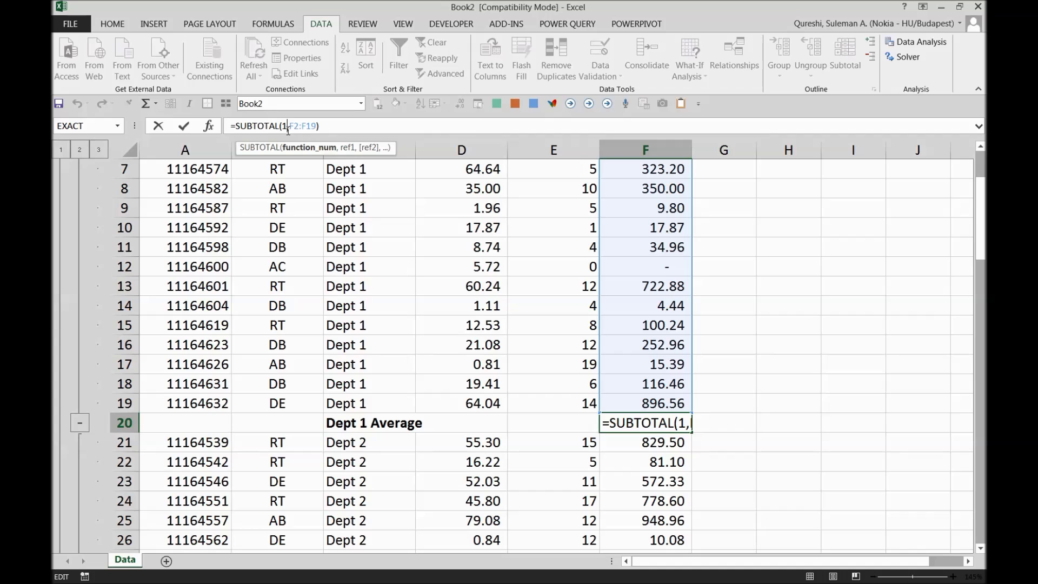
pyautogui.hotkey('ctrl', 'Return')
# Step: Give the Dept 1 Average row A20:F20 an orange fill
pyautogui.moveTo(216, 430); pyautogui.dragTo(679, 423)
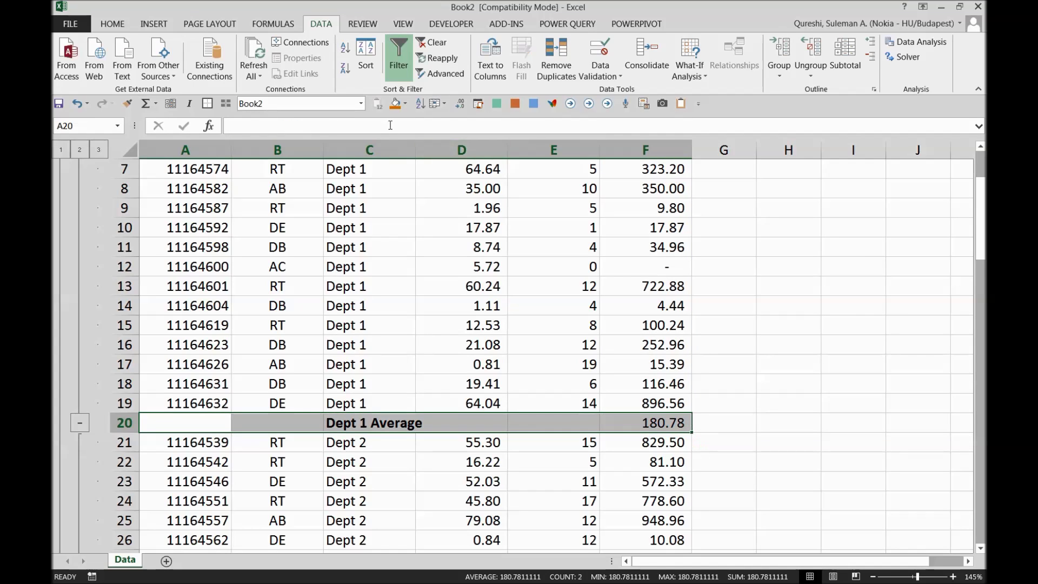
pyautogui.click(396, 104)
pyautogui.click(655, 344)
pyautogui.scroll(2, 655, 325)
pyautogui.scroll(-3, 655, 325)
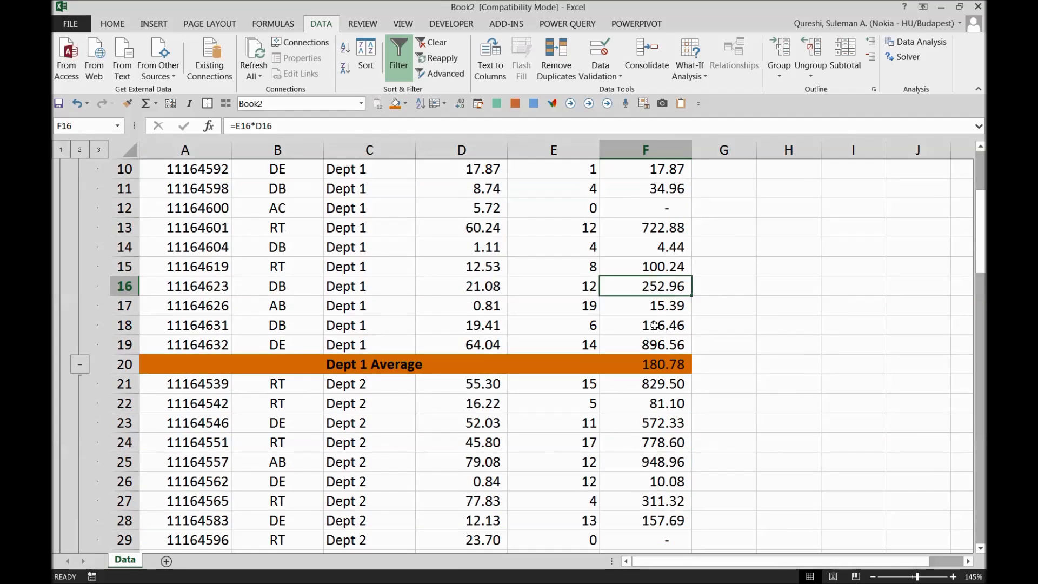
pyautogui.scroll(-4, 654, 325)
# Step: Reapply the Average subtotals unchanged and check the Dept 1 Average formula
pyautogui.scroll(7, 638, 335)
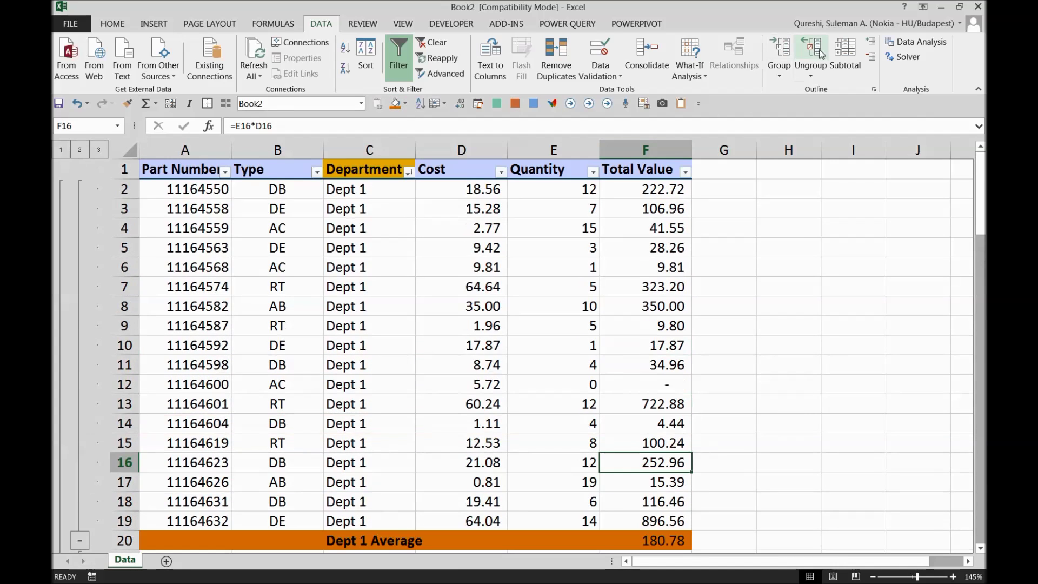
pyautogui.click(845, 54)
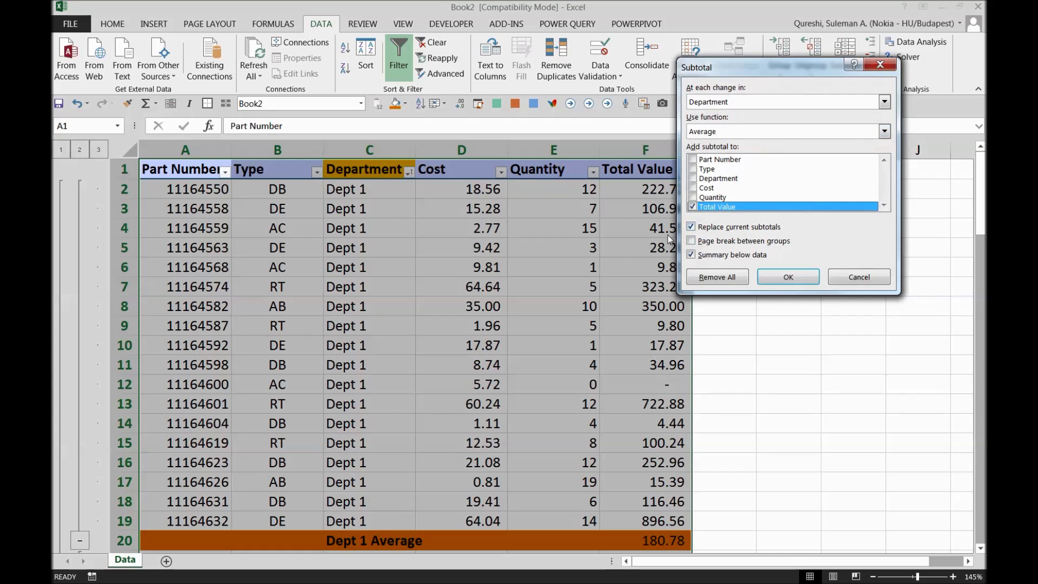
pyautogui.click(789, 277)
pyautogui.click(451, 324)
pyautogui.scroll(-2, 449, 308)
pyautogui.scroll(2, 448, 307)
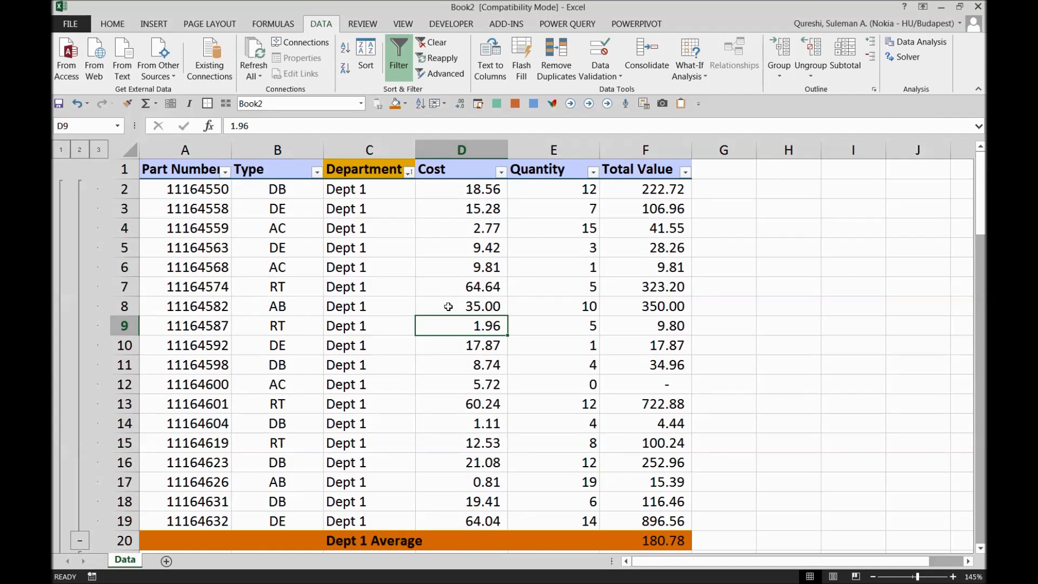
pyautogui.click(649, 502)
pyautogui.click(660, 539)
# Step: Change the subtotal function to Sum, so row 20 reads Dept 1 Total 3,254.06
pyautogui.click(845, 62)
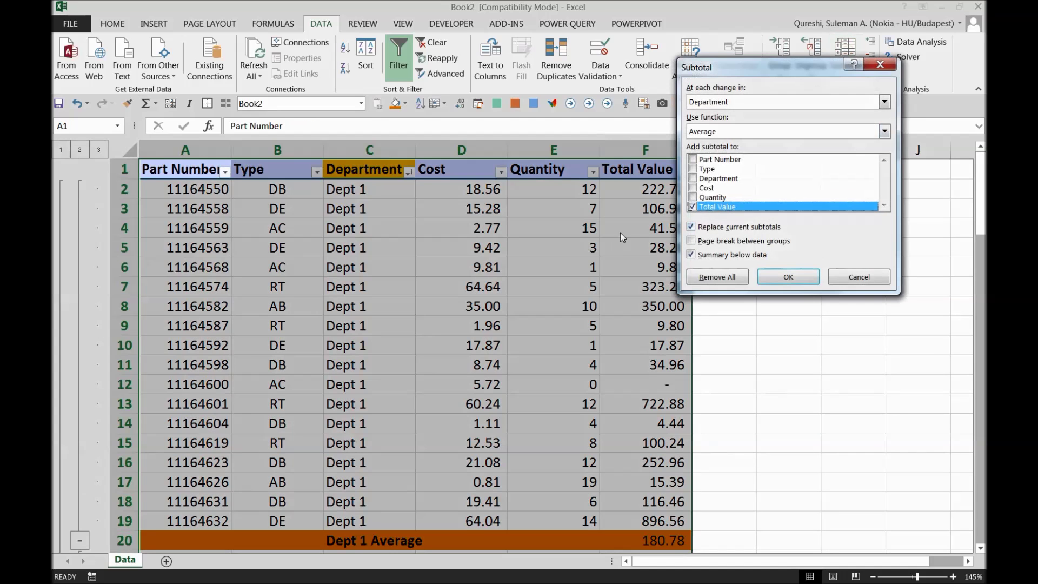
pyautogui.click(730, 131)
pyautogui.click(721, 144)
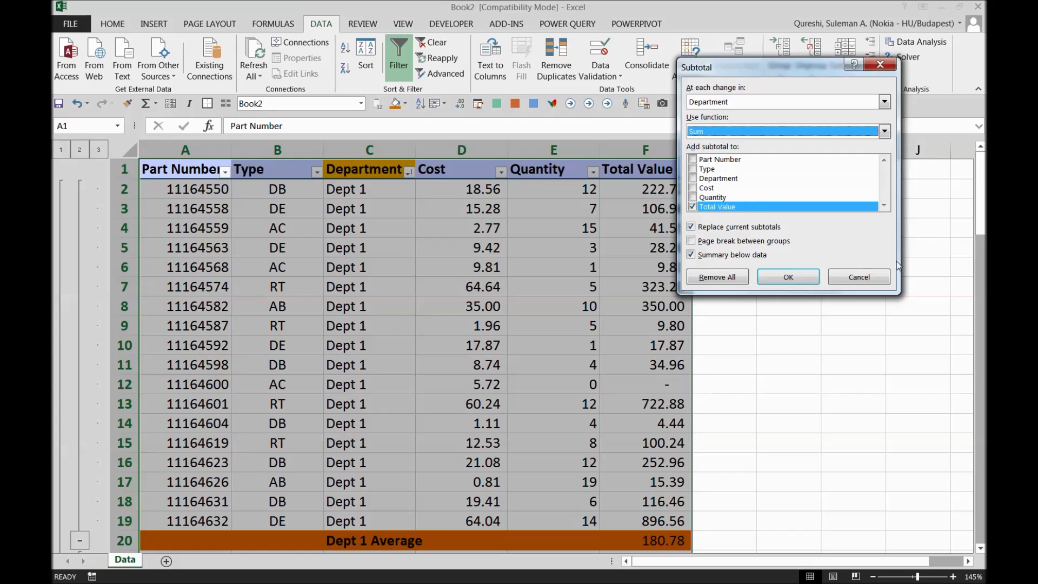
pyautogui.click(801, 277)
pyautogui.click(700, 345)
pyautogui.scroll(-2, 693, 354)
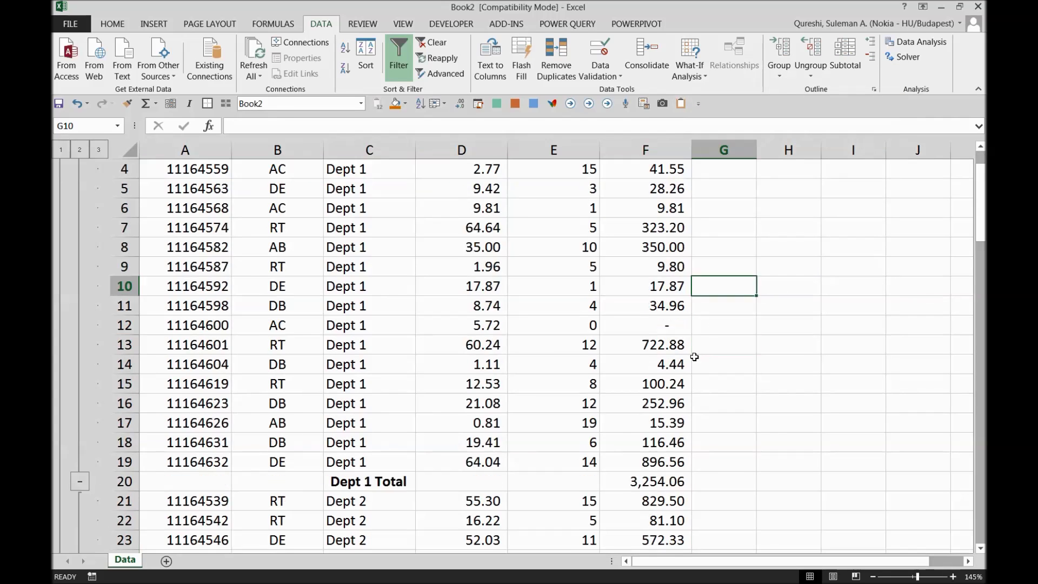
pyautogui.click(211, 428)
# Step: At outline level 2, fill only the visible total rows A20:F86 with orange
pyautogui.hotkey('shift', 'Right')
pyautogui.hotkey('shift', 'Right')
pyautogui.hotkey('shift', 'Right')
pyautogui.hotkey('shift', 'Right')
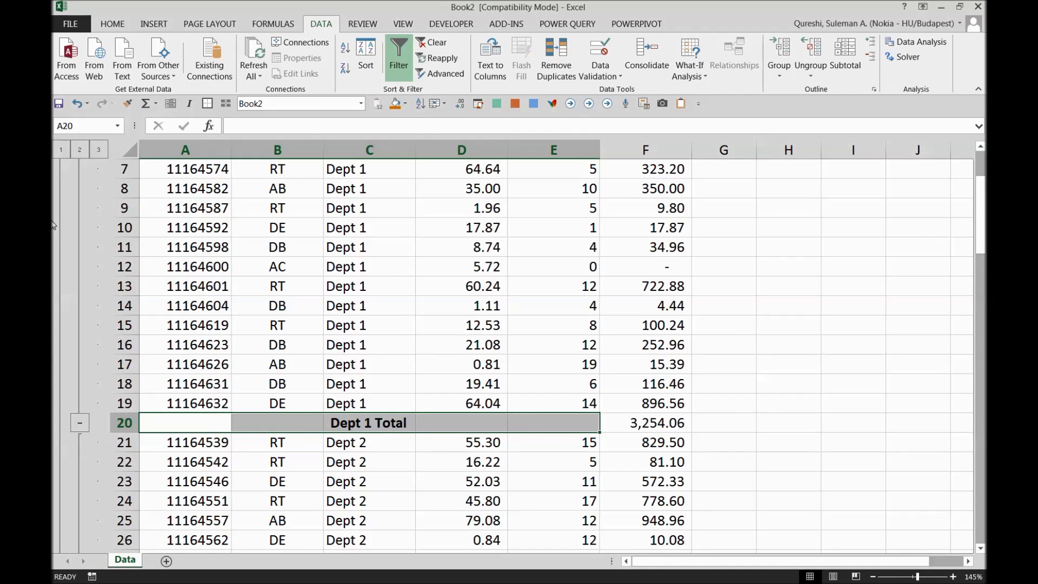
pyautogui.click(79, 150)
pyautogui.moveTo(190, 169); pyautogui.dragTo(647, 265)
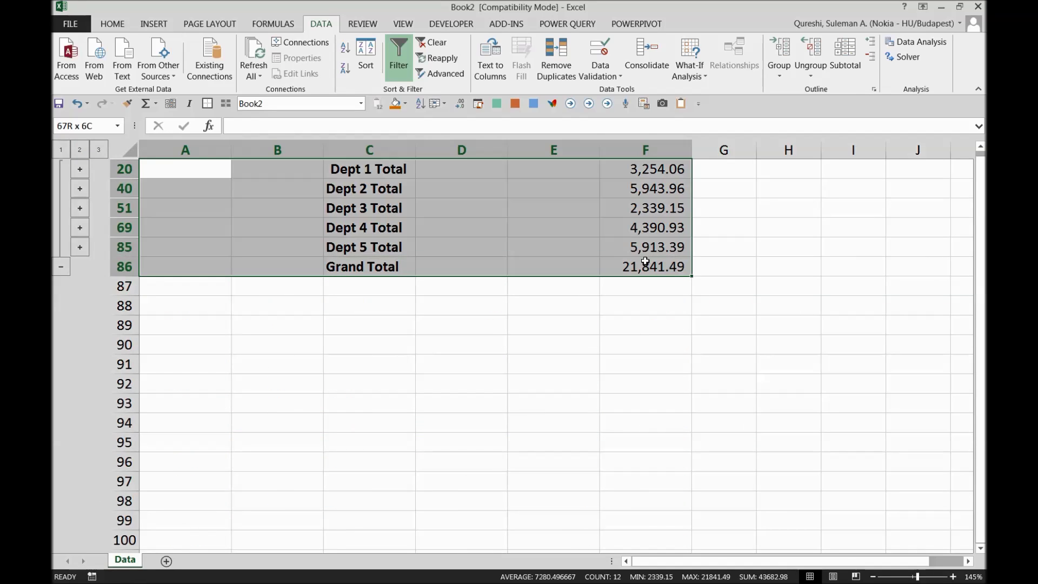
pyautogui.hotkey('alt', ';')
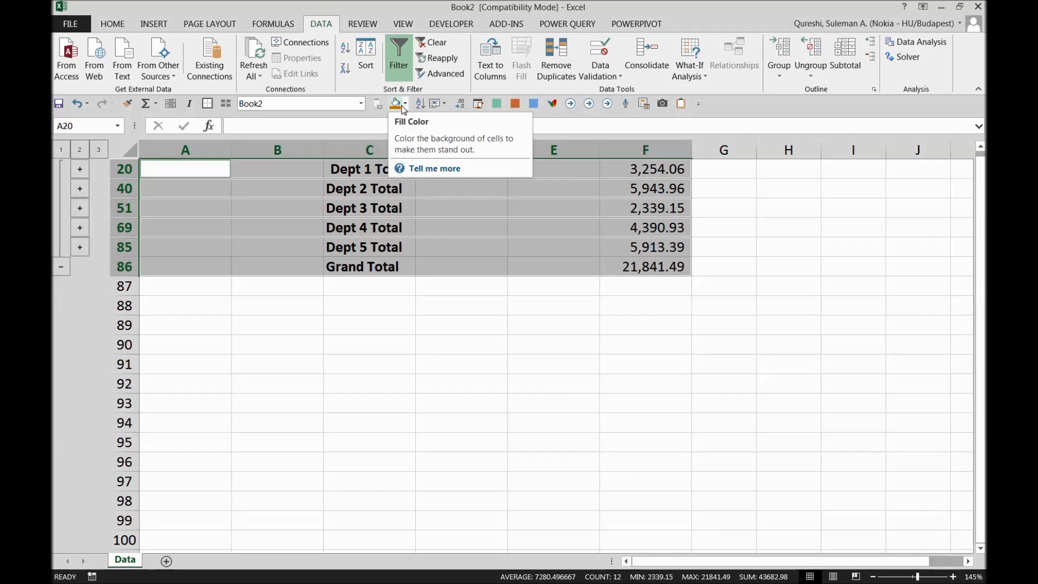
pyautogui.click(404, 104)
pyautogui.click(418, 208)
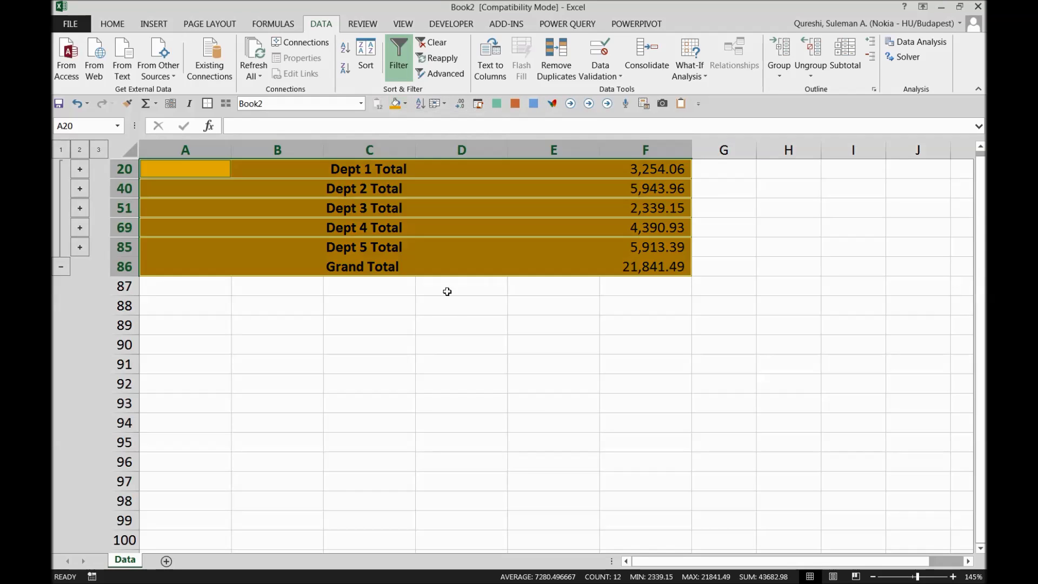
pyautogui.click(454, 304)
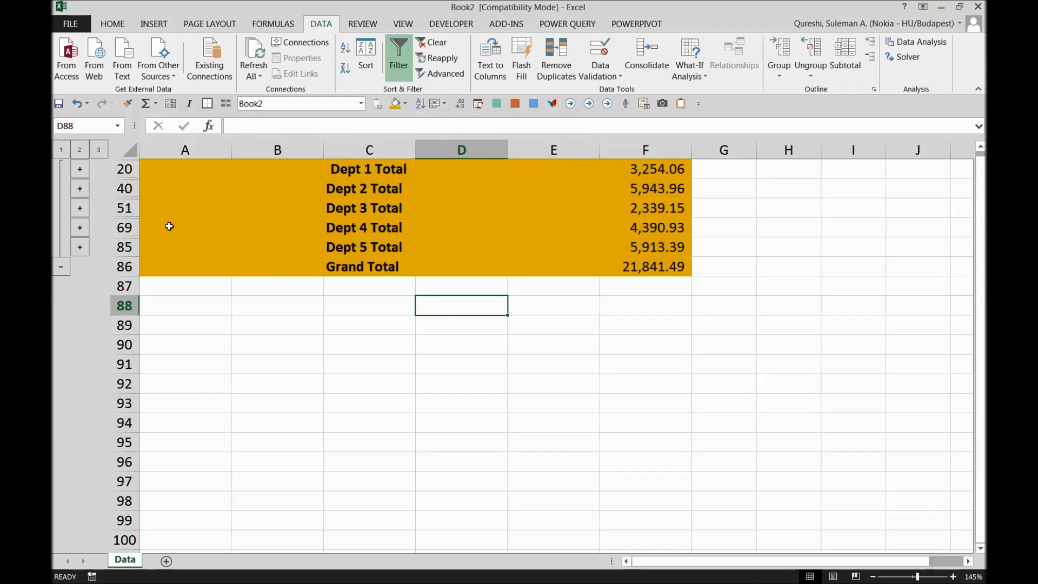
# Step: Check the outline at level 1, then expand to level 3 showing all detail rows
pyautogui.click(62, 149)
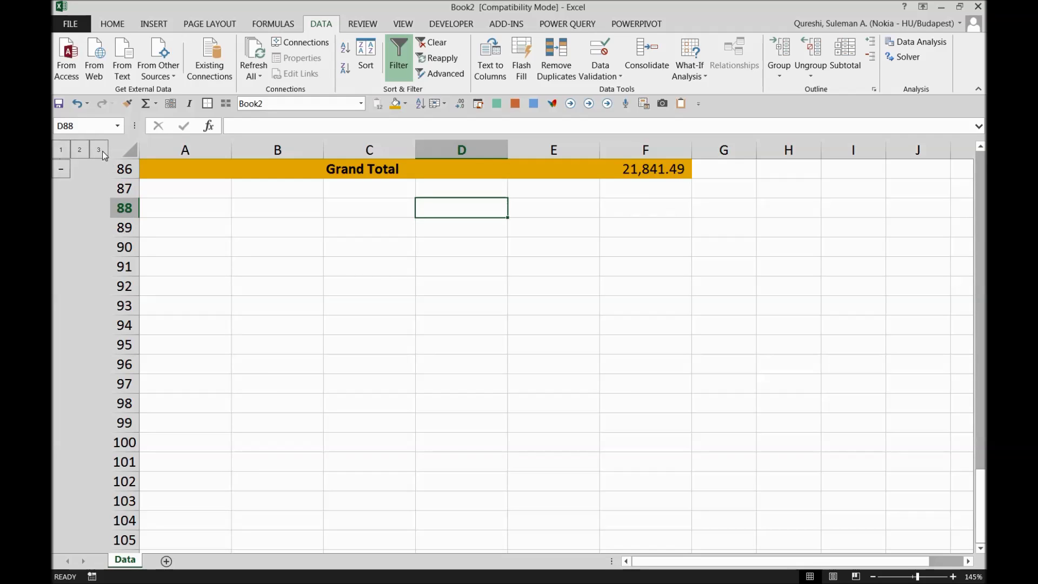
pyautogui.click(385, 274)
pyautogui.click(99, 149)
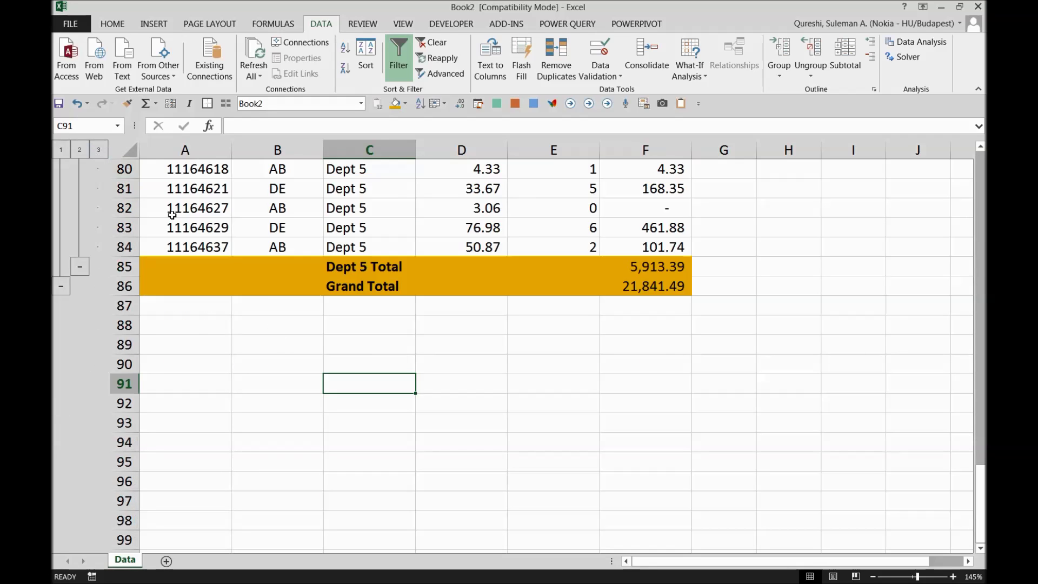
pyautogui.scroll(11, 886, 295)
pyautogui.moveTo(977, 361); pyautogui.dragTo(957, 169)
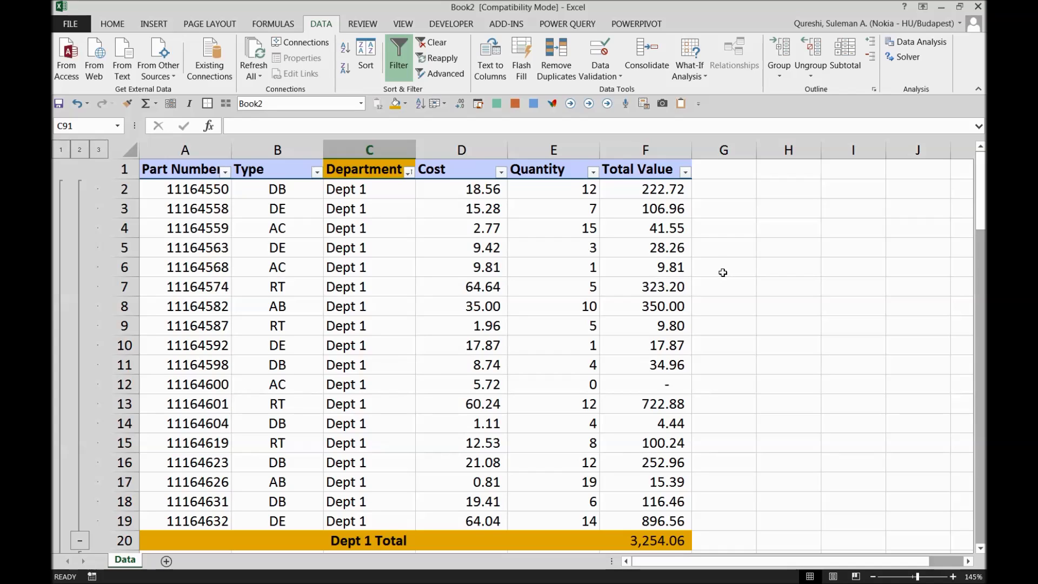
pyautogui.scroll(-1, 331, 312)
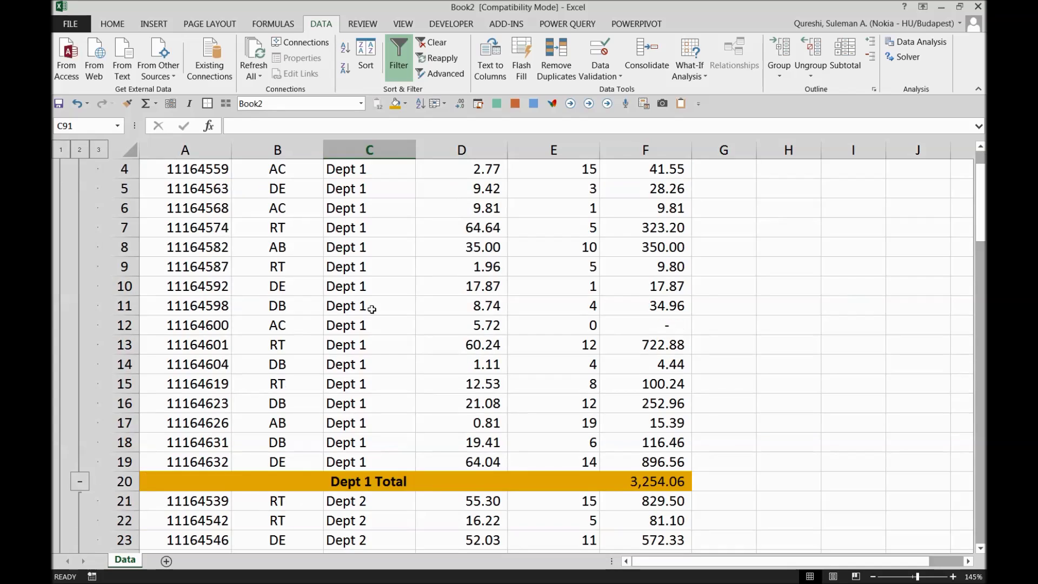
pyautogui.click(642, 475)
pyautogui.scroll(1, 717, 417)
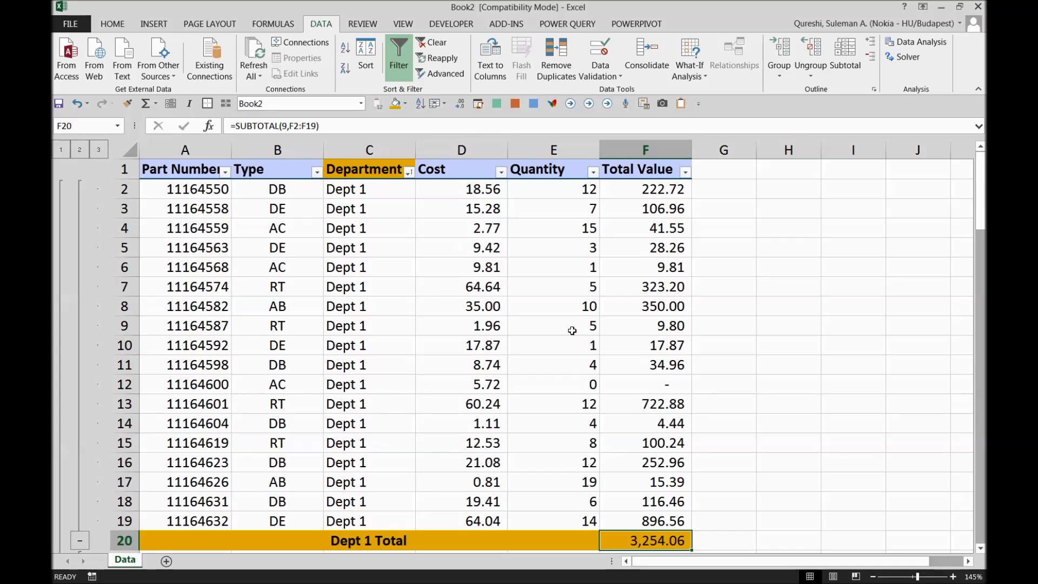
pyautogui.click(205, 184)
pyautogui.click(179, 167)
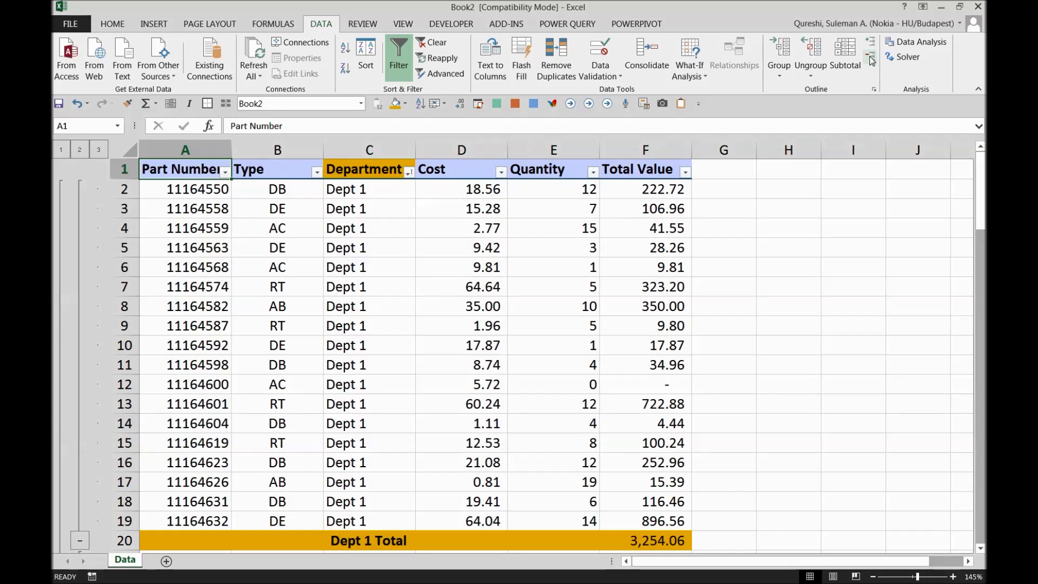
# Step: Add Count subtotals on Department only, with Replace current subtotals unchecked
pyautogui.click(846, 54)
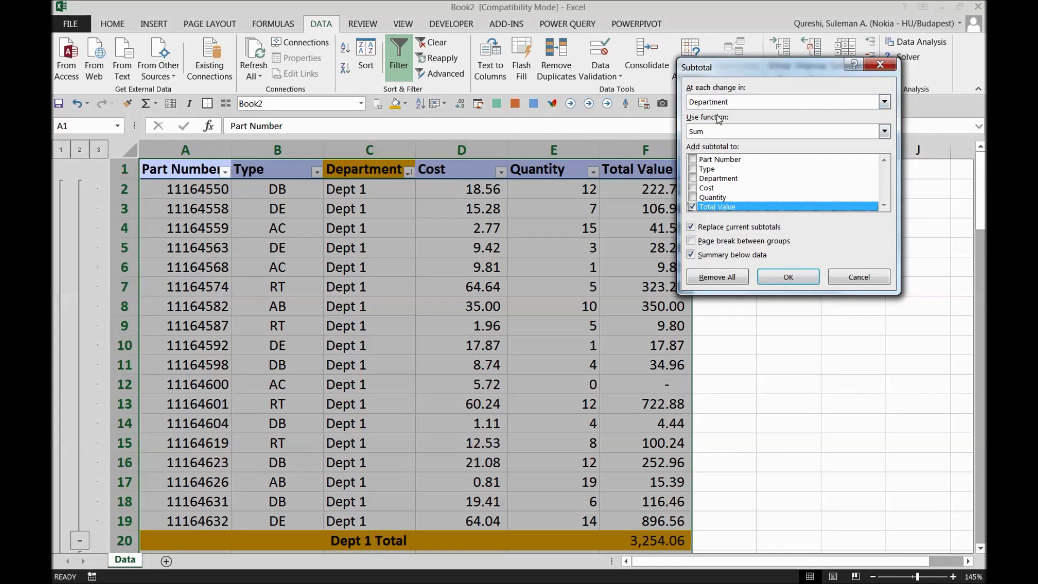
pyautogui.click(719, 131)
pyautogui.click(716, 155)
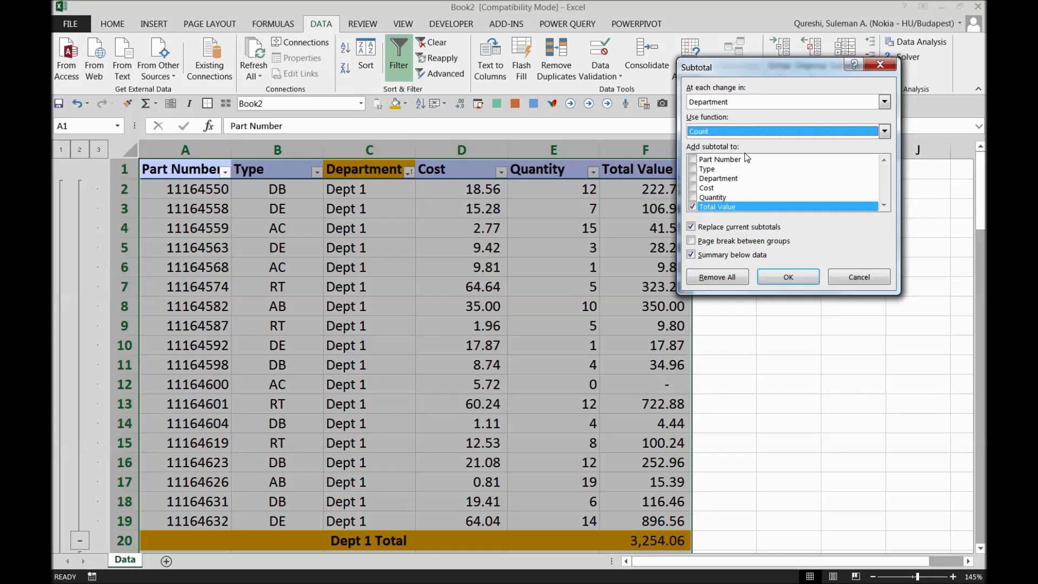
pyautogui.click(694, 208)
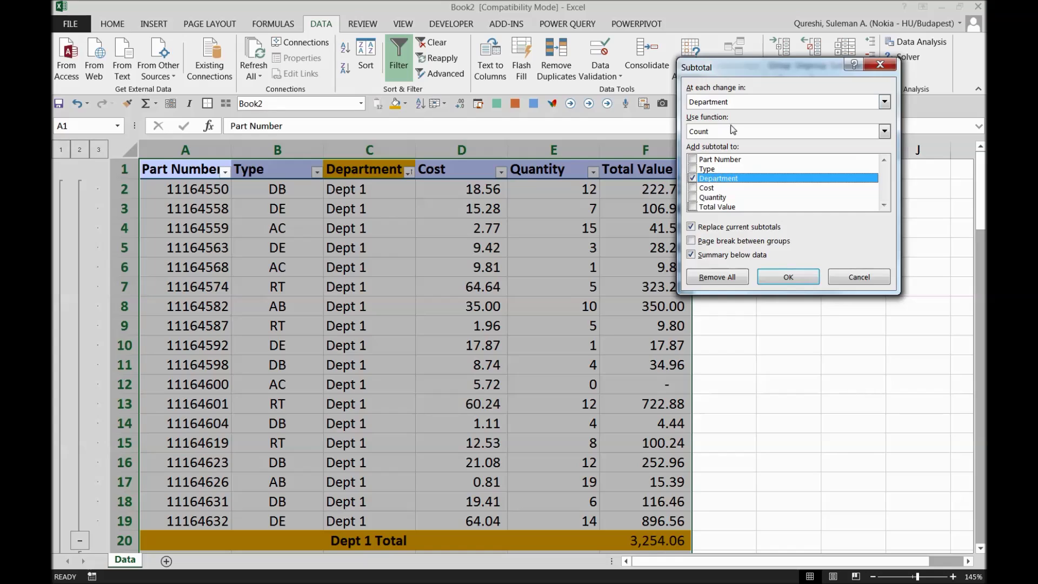
pyautogui.click(708, 228)
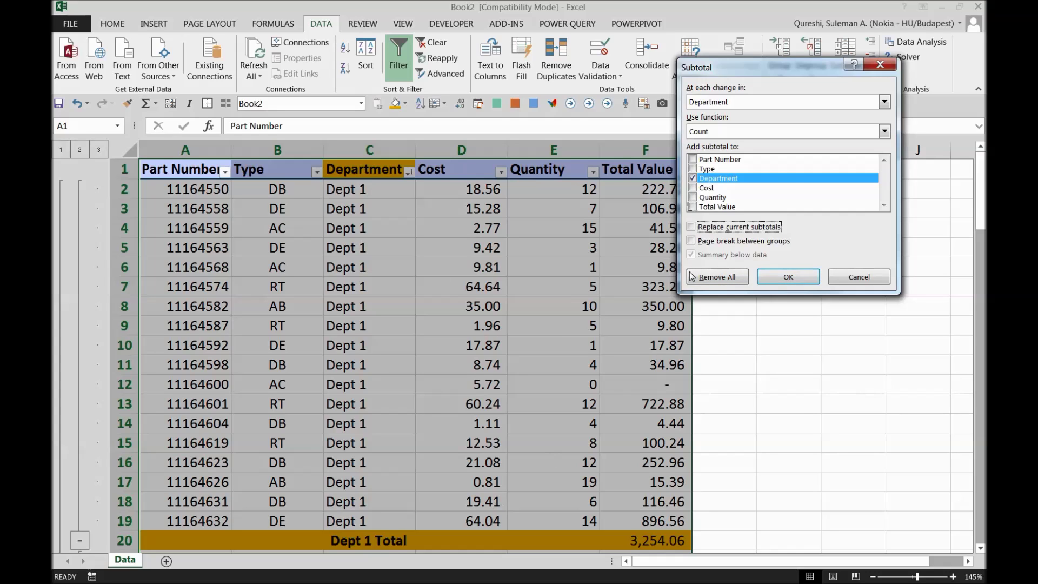
pyautogui.click(764, 279)
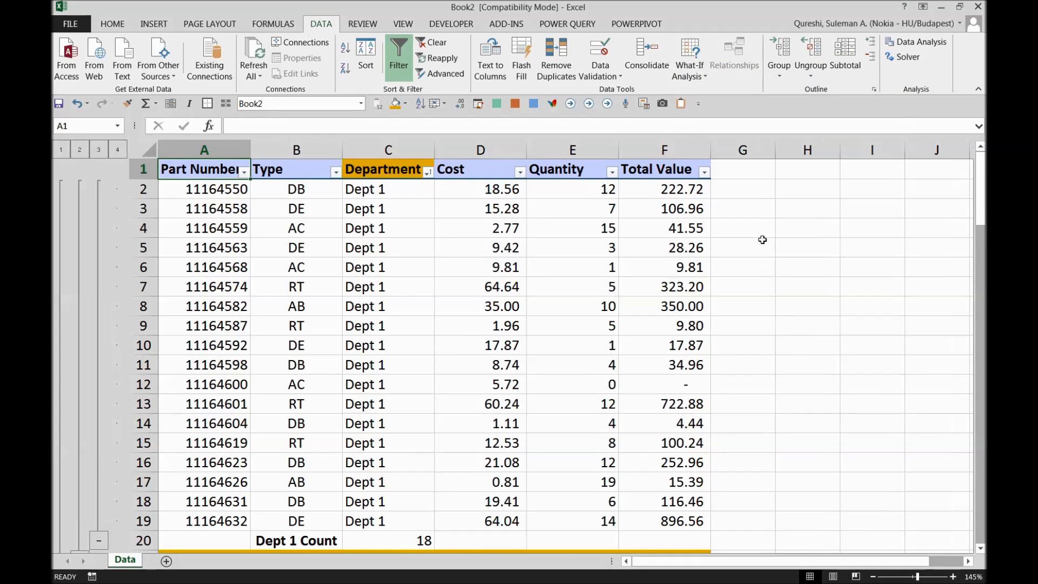
# Step: Inspect the Dept 1 Count label and its count formula without changing it
pyautogui.click(762, 239)
pyautogui.scroll(-1, 762, 240)
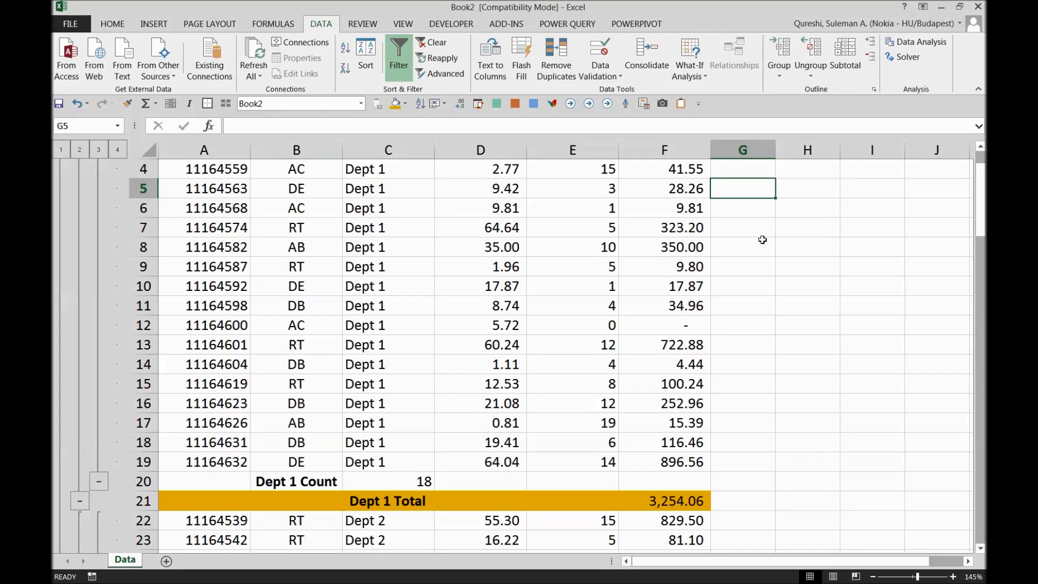
pyautogui.click(336, 479)
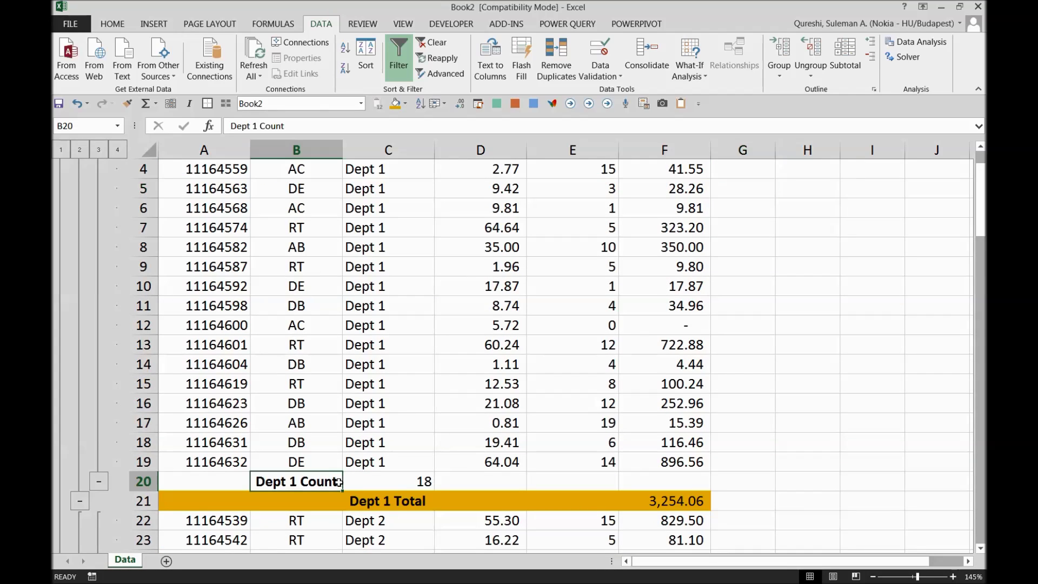
pyautogui.click(397, 486)
pyautogui.click(292, 126)
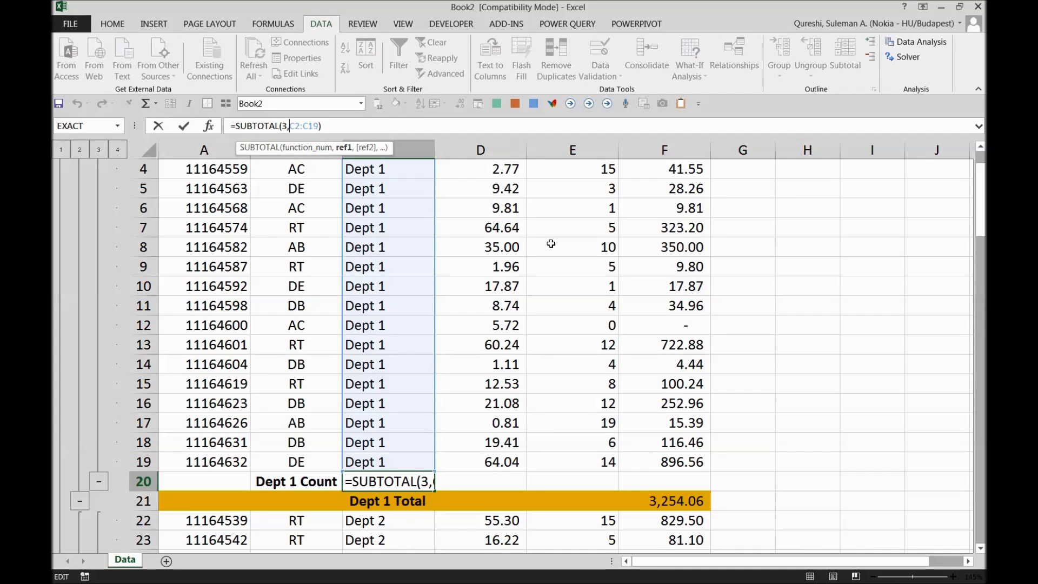
pyautogui.hotkey('ctrl', 'Return')
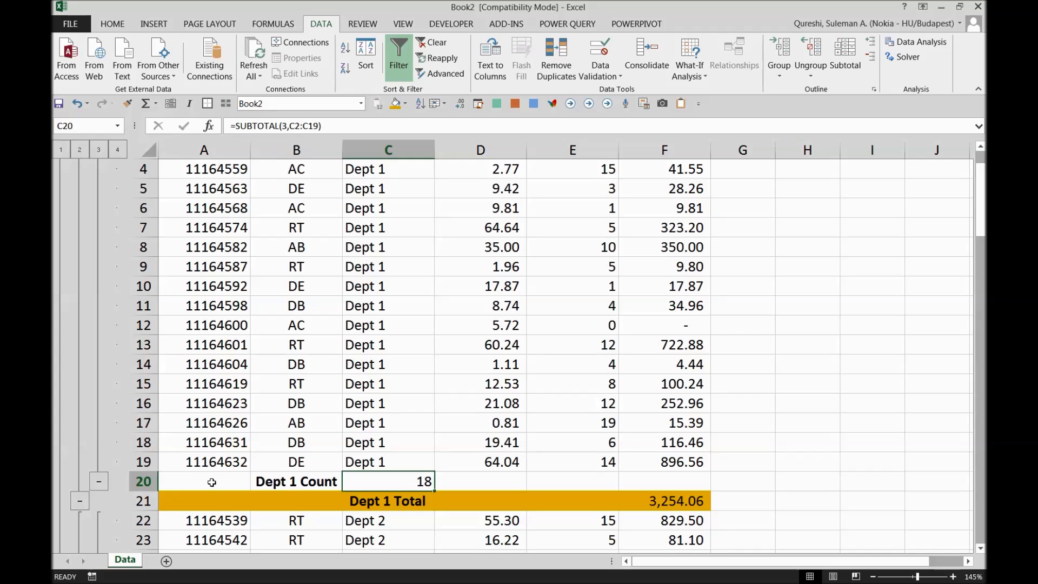
# Step: Fill the Dept 1 Count row dark orange and compare it with the Dept 1 Total row
pyautogui.moveTo(211, 481); pyautogui.dragTo(627, 478)
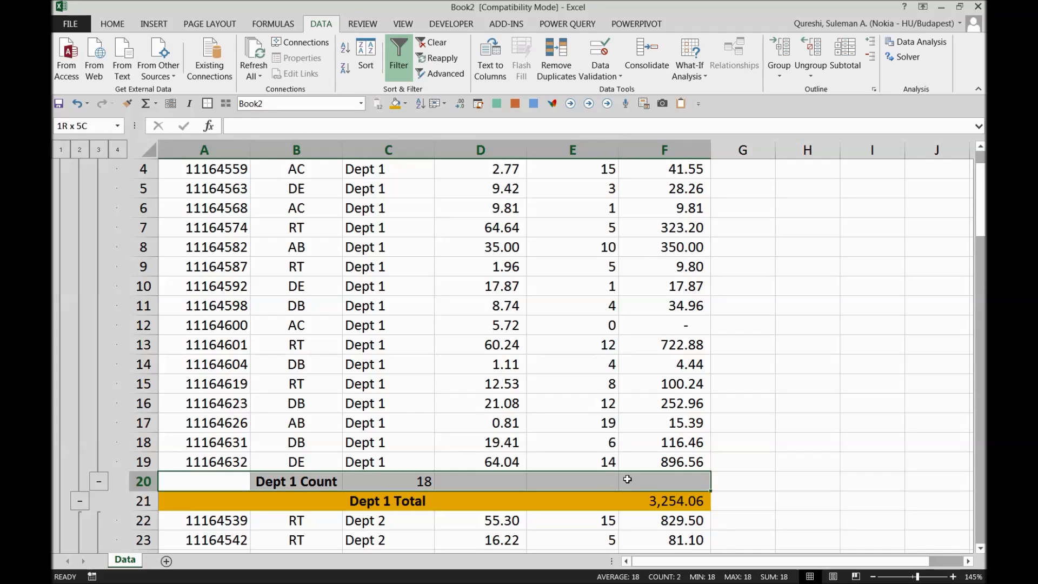
pyautogui.click(406, 104)
pyautogui.click(419, 206)
pyautogui.click(661, 501)
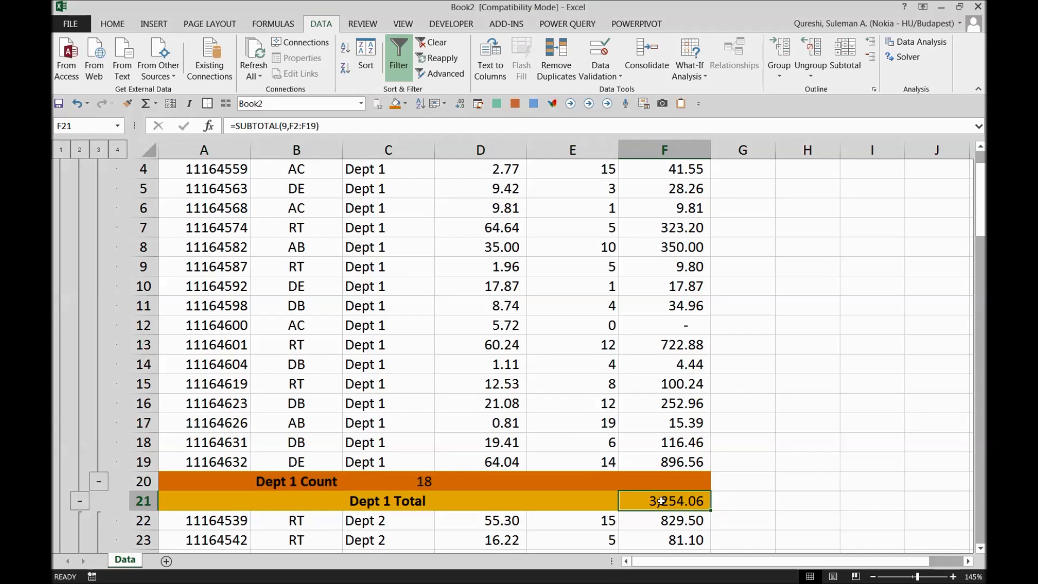
pyautogui.moveTo(662, 501); pyautogui.dragTo(400, 500)
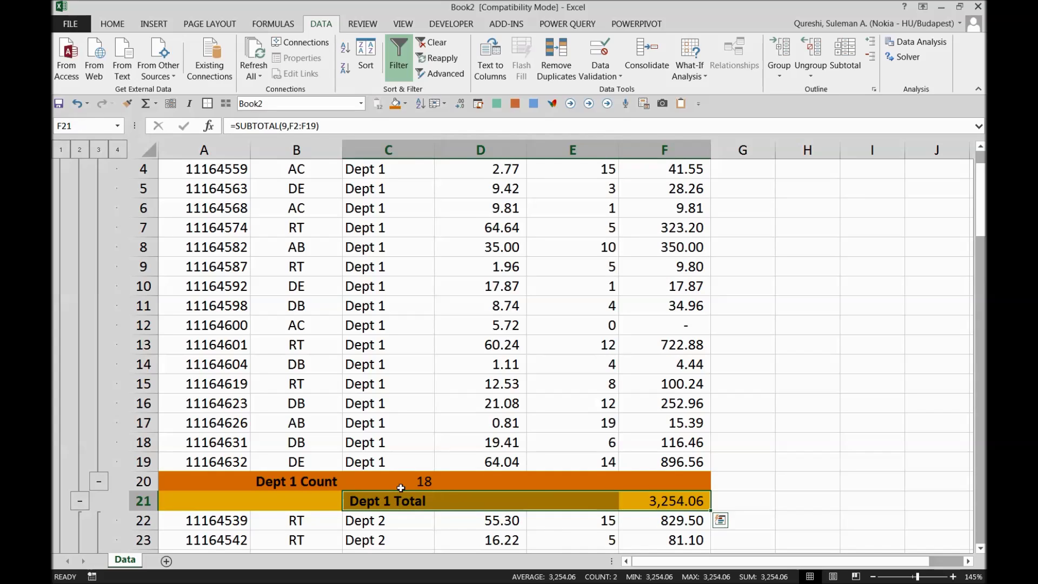
pyautogui.click(422, 478)
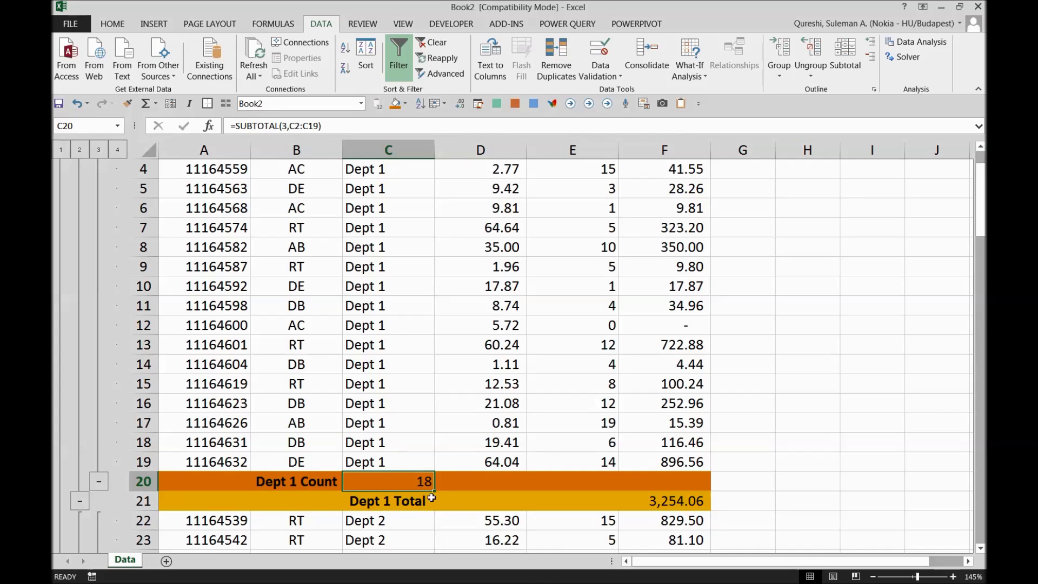
pyautogui.click(667, 503)
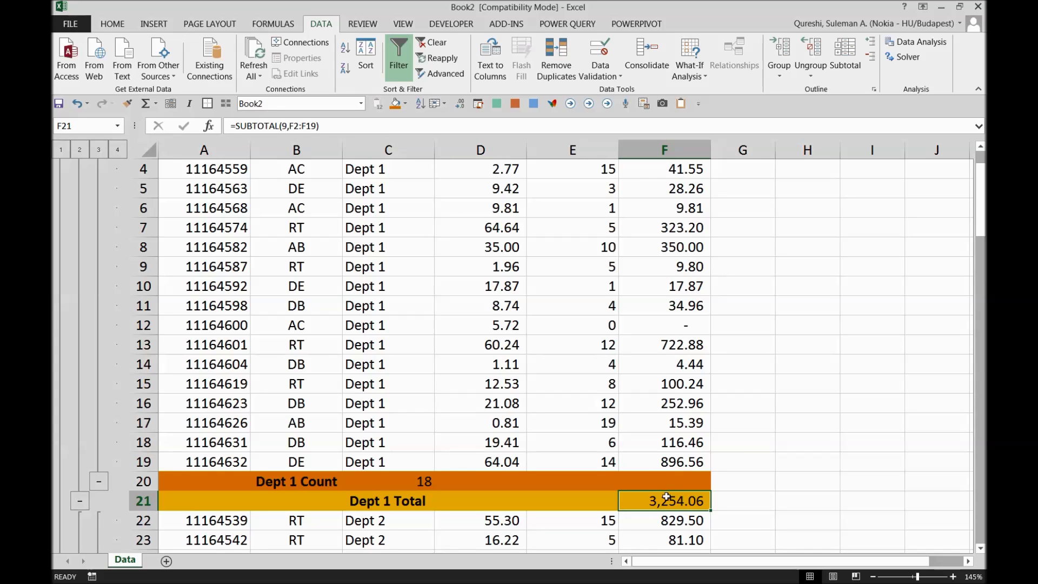
pyautogui.scroll(-6, 652, 433)
pyautogui.scroll(-5, 652, 433)
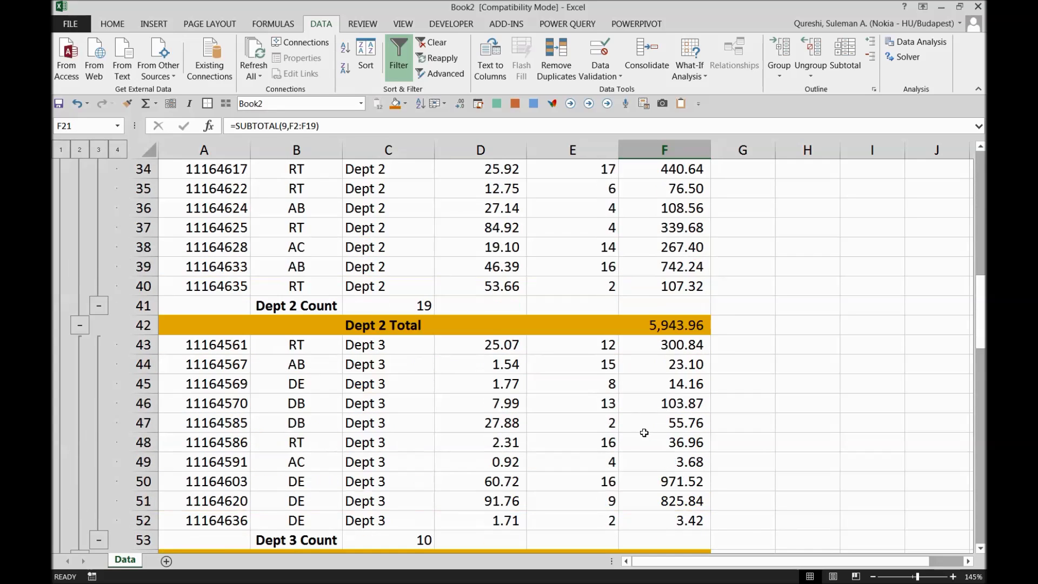
# Step: Fill the Dept 2 and Dept 3 Count rows and the row 72 count row dark orange
pyautogui.moveTo(233, 254); pyautogui.dragTo(668, 253)
pyautogui.click(396, 103)
pyautogui.click(655, 267)
pyautogui.scroll(-2, 465, 334)
pyautogui.moveTo(206, 375); pyautogui.dragTo(707, 364)
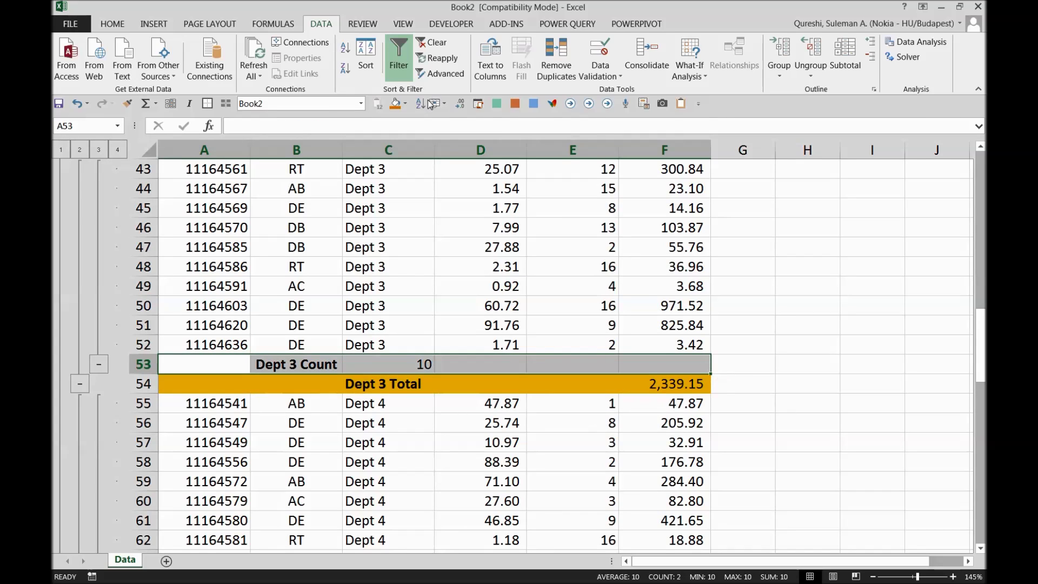
pyautogui.click(396, 104)
pyautogui.click(392, 373)
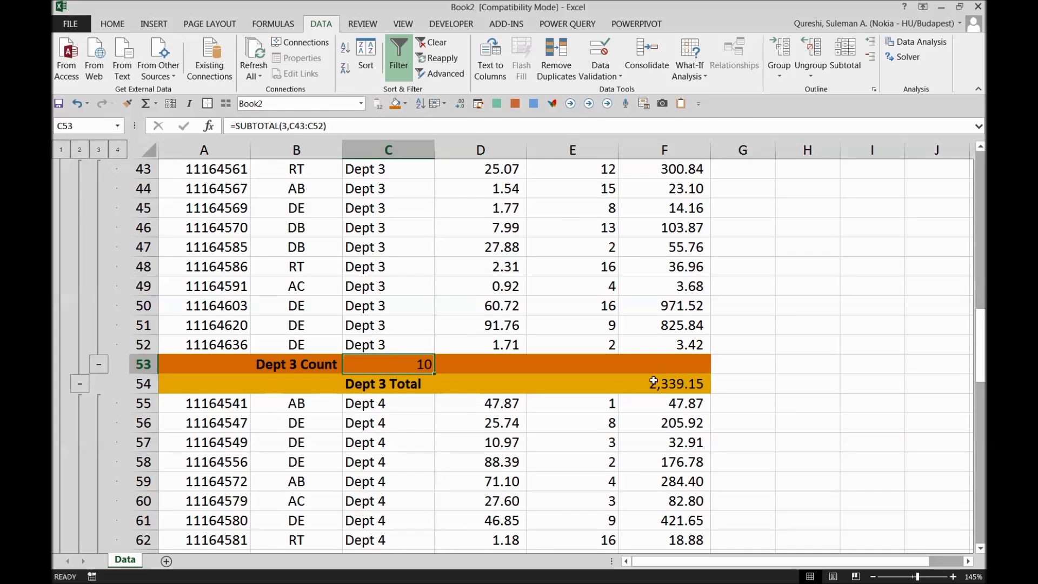
pyautogui.click(654, 382)
pyautogui.scroll(-6, 562, 335)
pyautogui.moveTo(226, 385); pyautogui.dragTo(656, 387)
pyautogui.click(396, 103)
pyautogui.scroll(20, 498, 302)
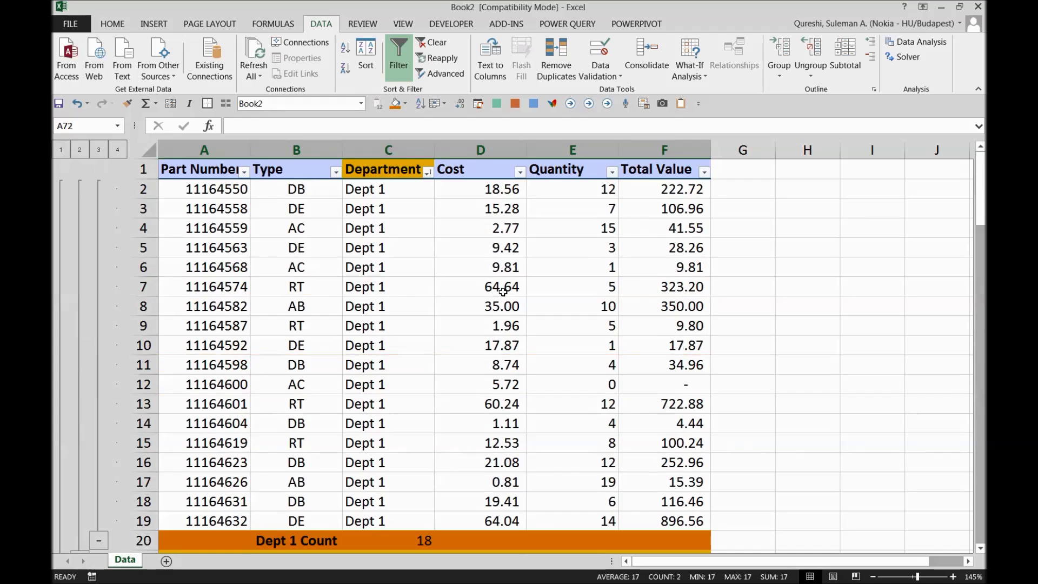